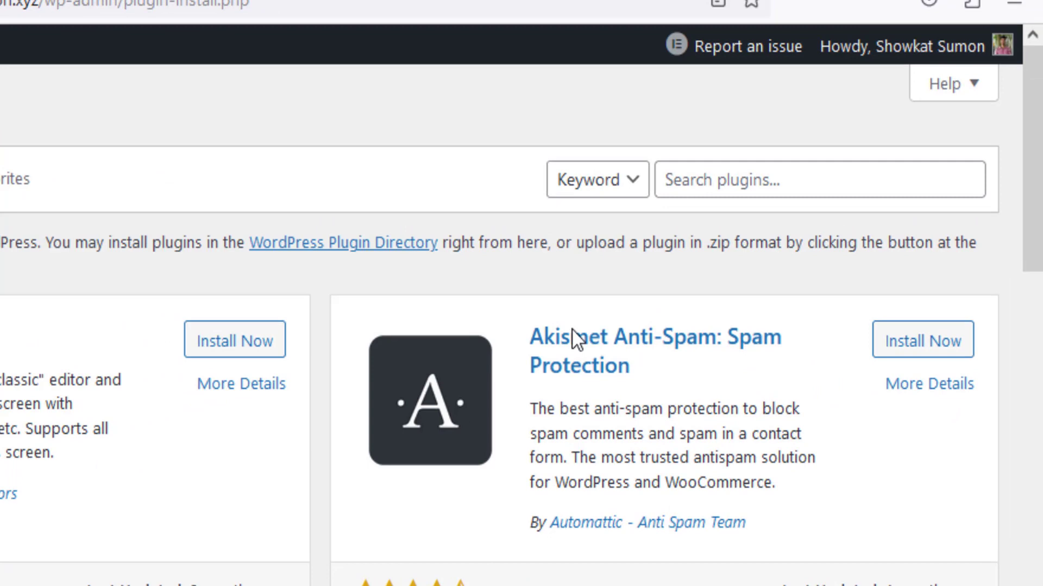
Step: Search the plugin directory for "facebook messenger" and install and activate Facebook Chat Plugin – Live Chat Plugin for WordPress
left_click(702, 181)
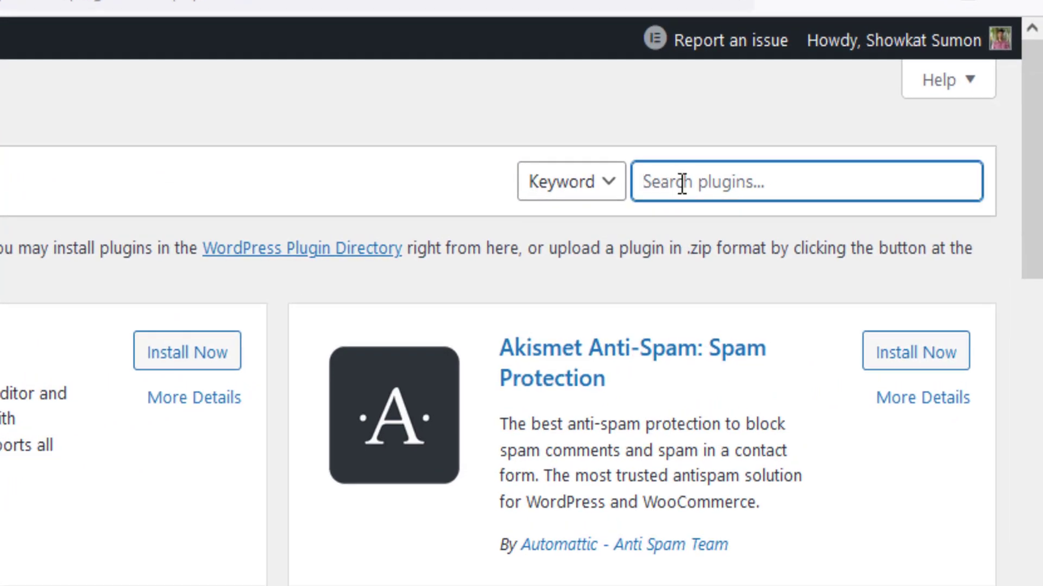
type("fac")
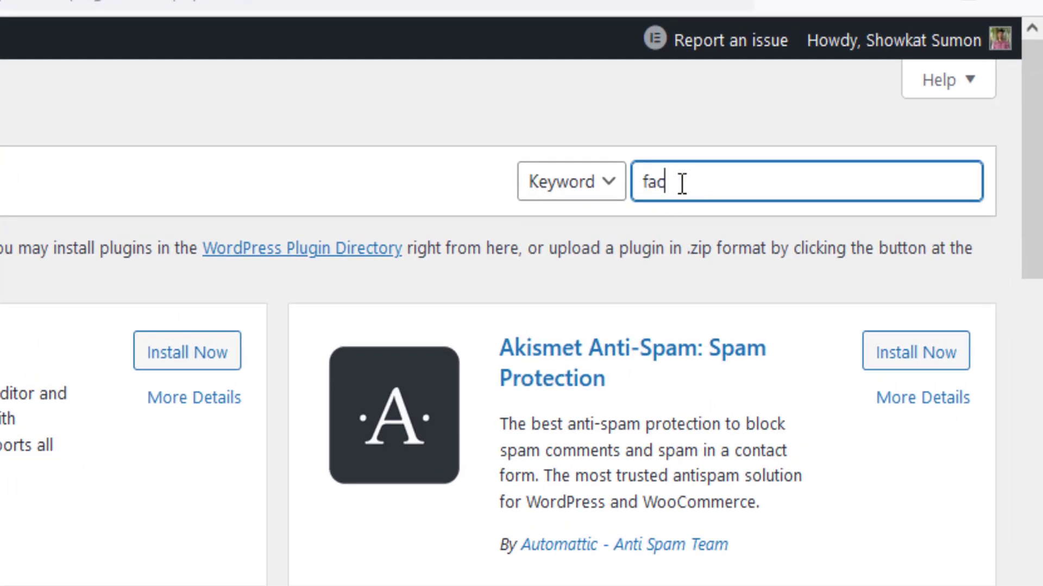
type("ebook messenger")
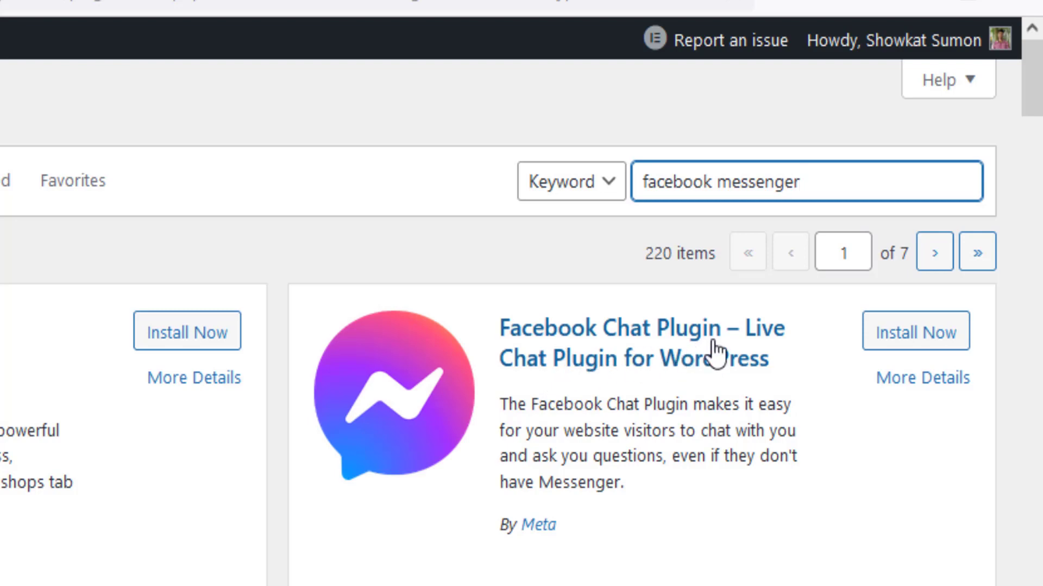
left_click(917, 341)
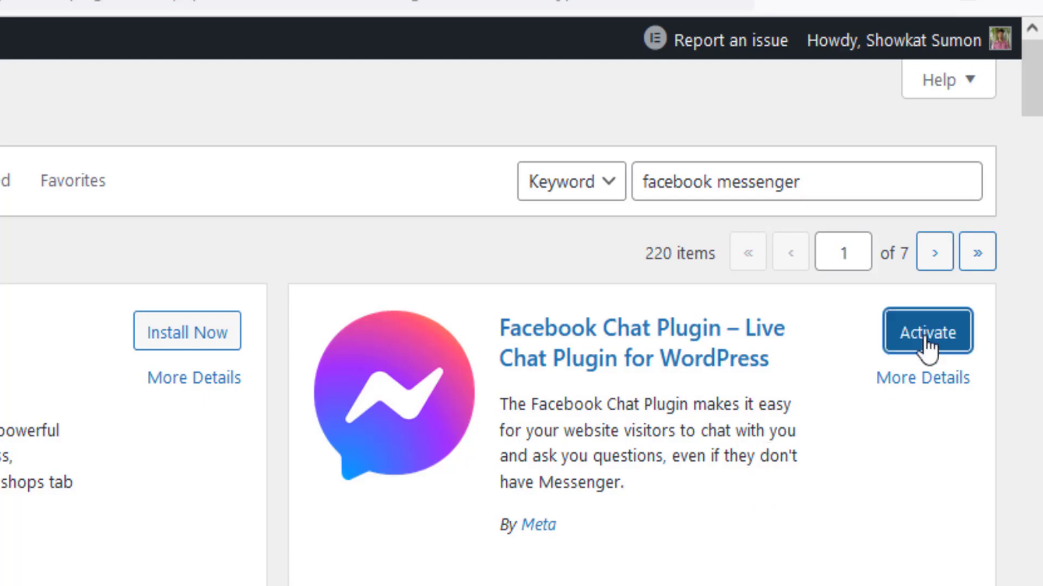
left_click(926, 337)
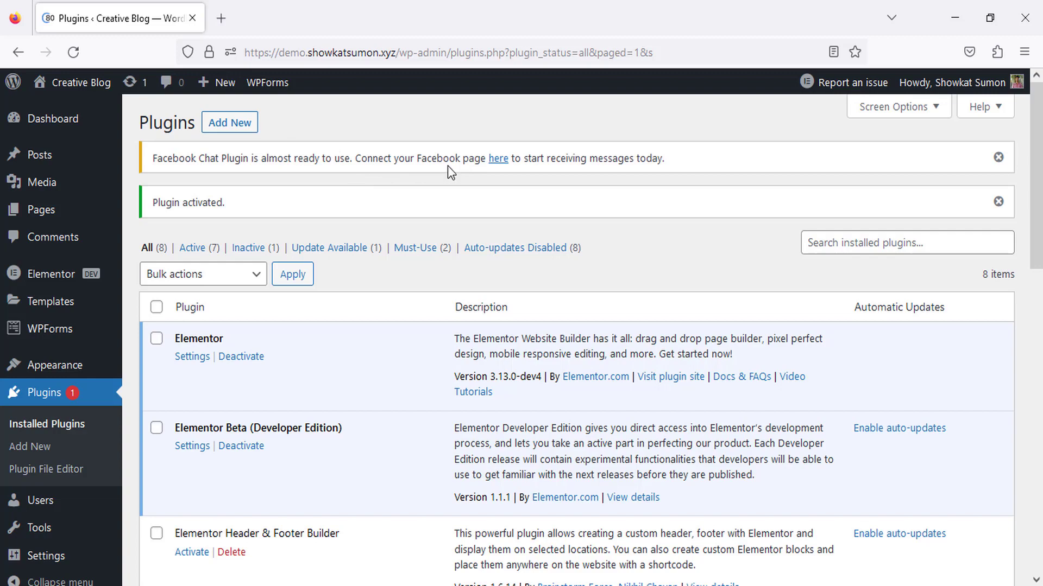
Step: Open the Facebook Chat settings in WordPress and start the chat plugin setup
scroll(440, 202, "down", 3)
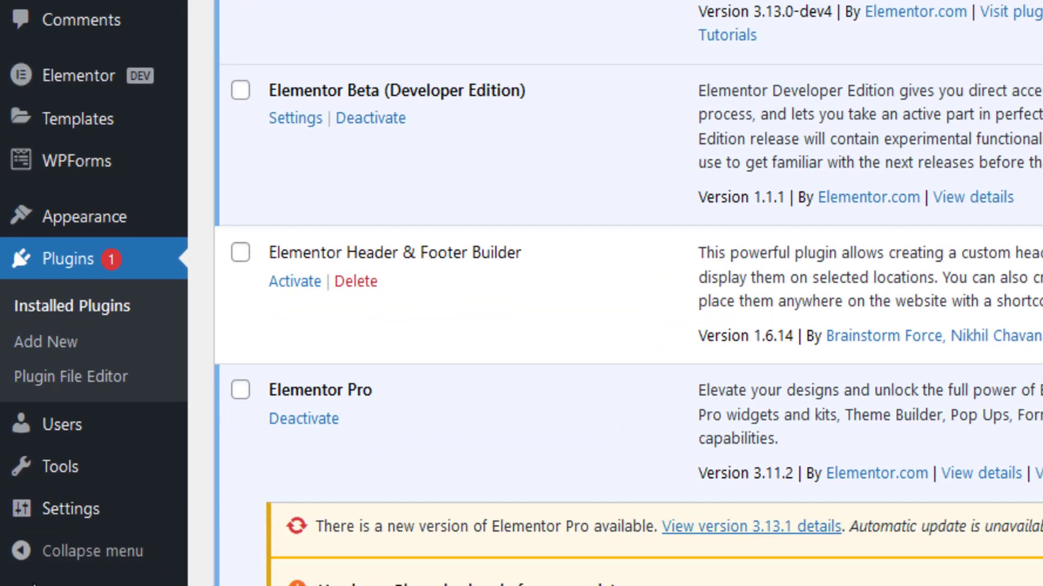
mouse_move(57, 522)
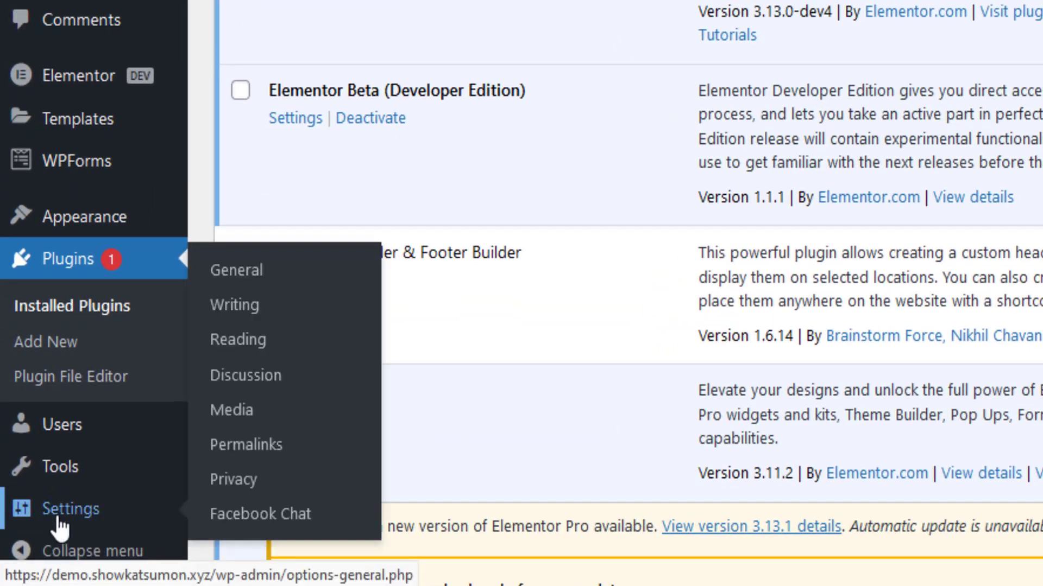
left_click(294, 516)
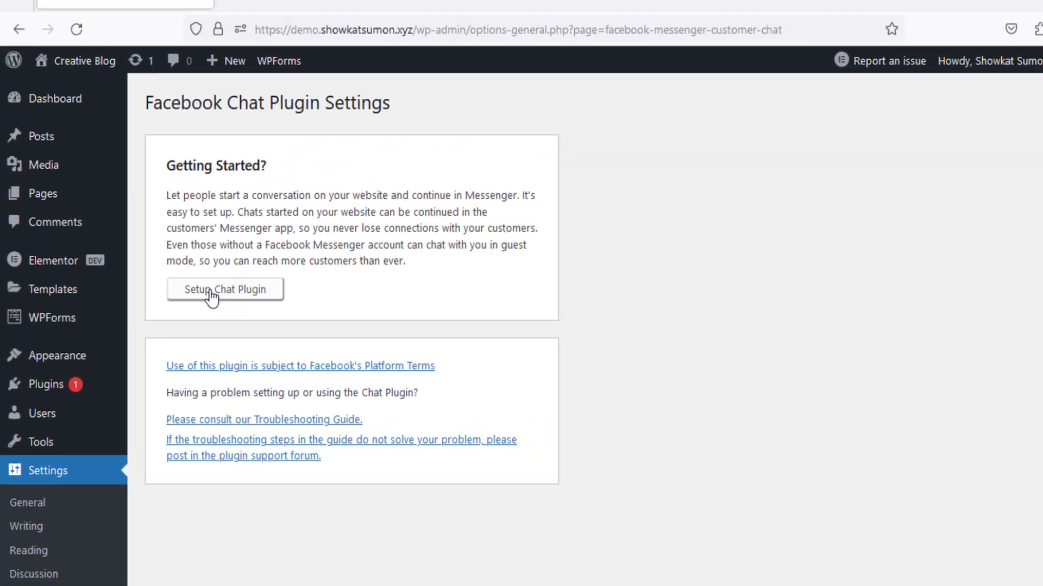
left_click(212, 293)
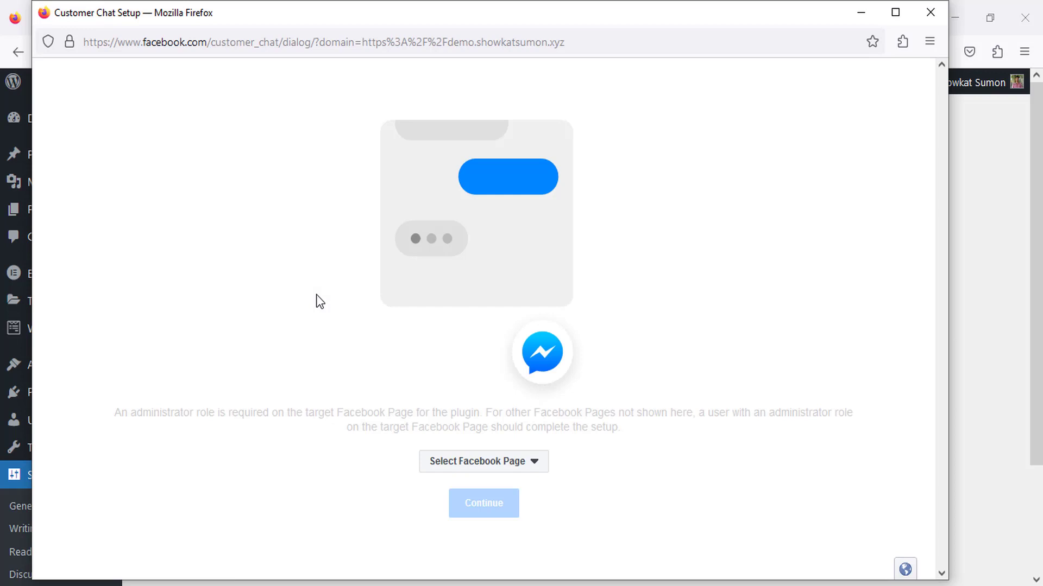
Step: Choose Sports Vdo as the Facebook page for the chat plugin and continue the setup
left_click(512, 471)
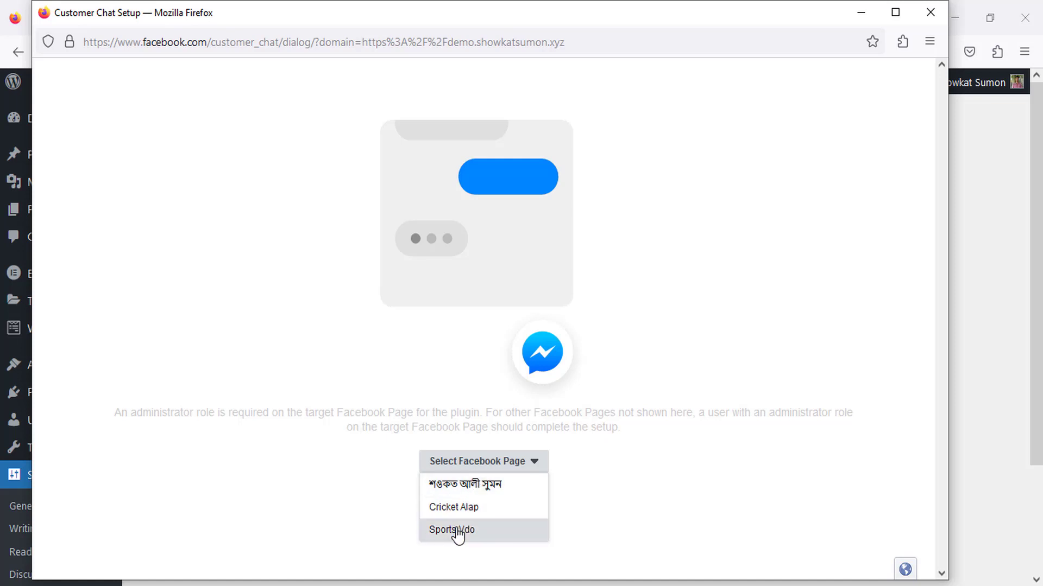
left_click(458, 529)
left_click(493, 507)
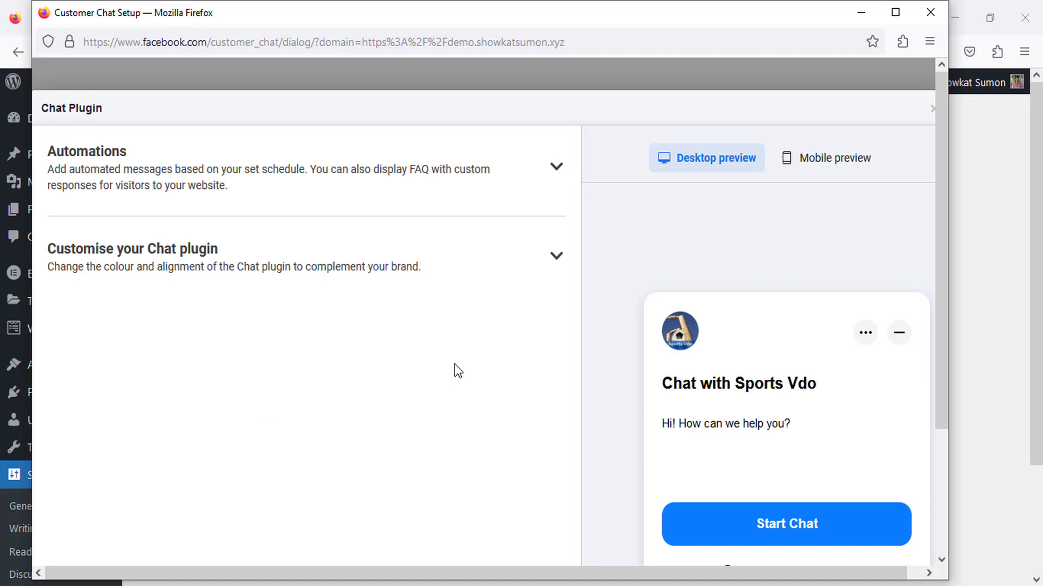
Step: Expand the Automations section and change the chat greeting to "How may I help you?"
left_click(440, 190)
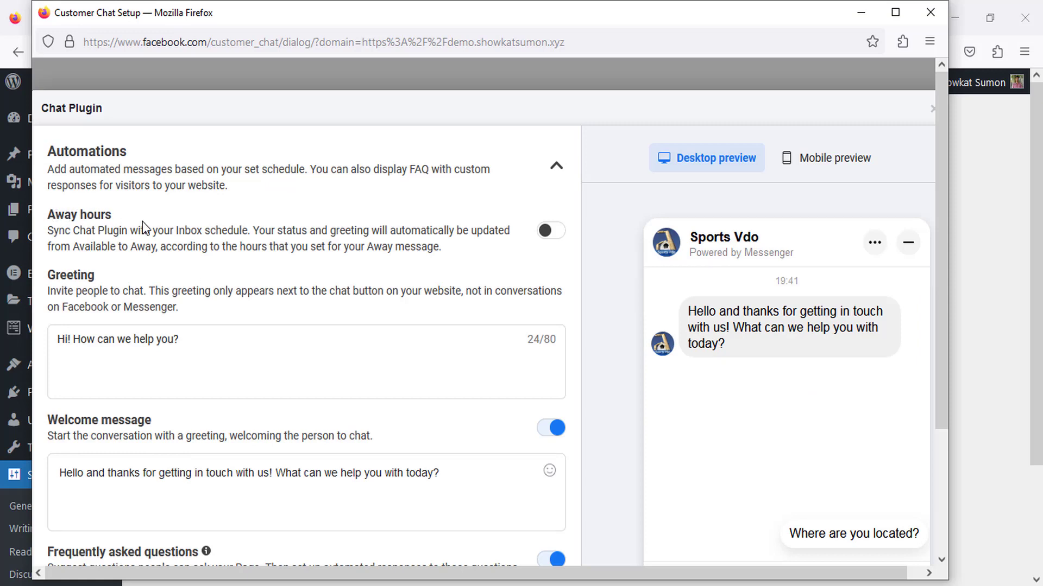
scroll(85, 223, "down", 1)
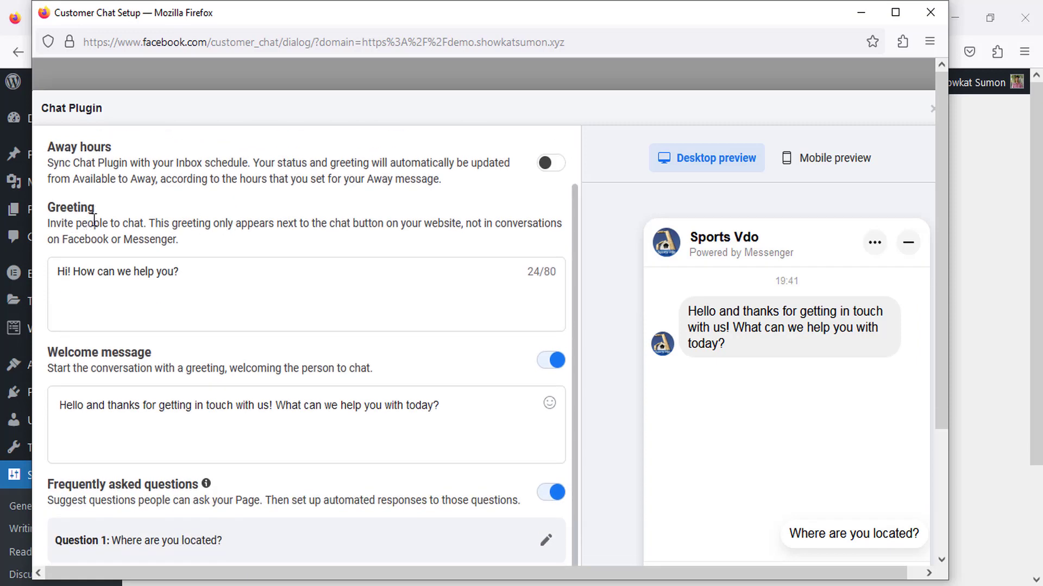
left_click(314, 287)
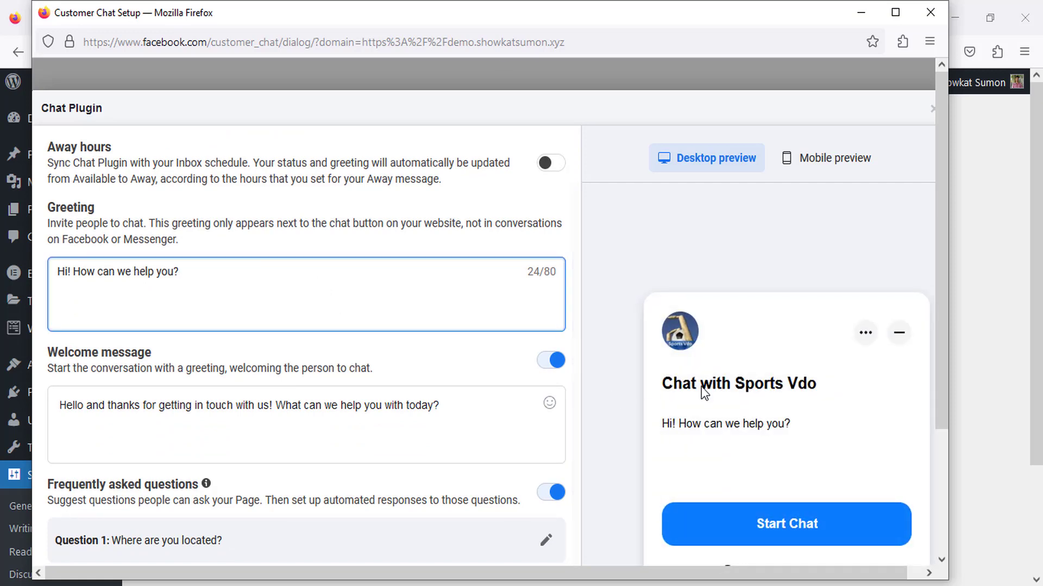
scroll(930, 396, "down", 1)
left_click(917, 551)
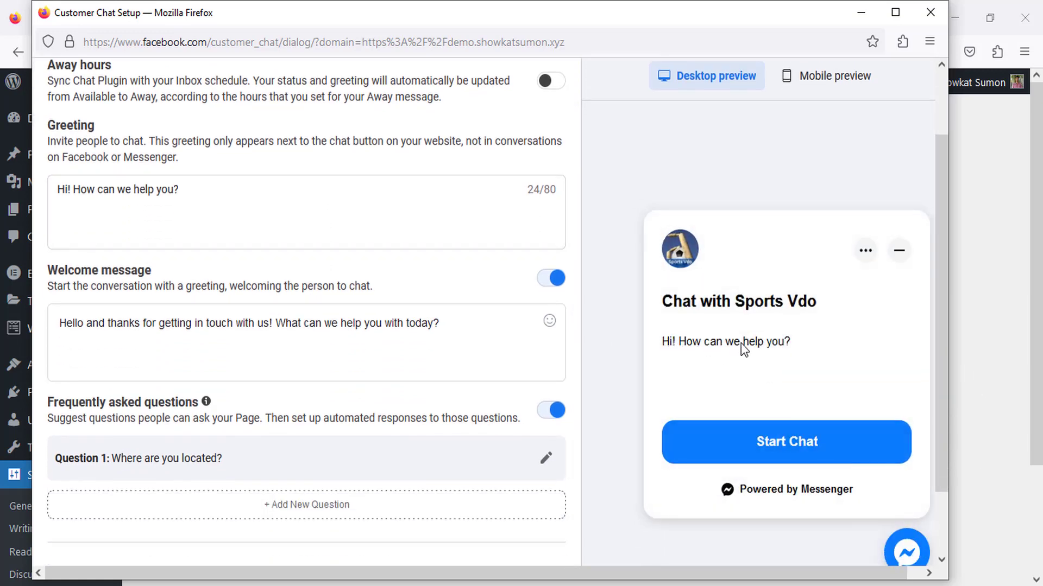
triple_click(206, 189)
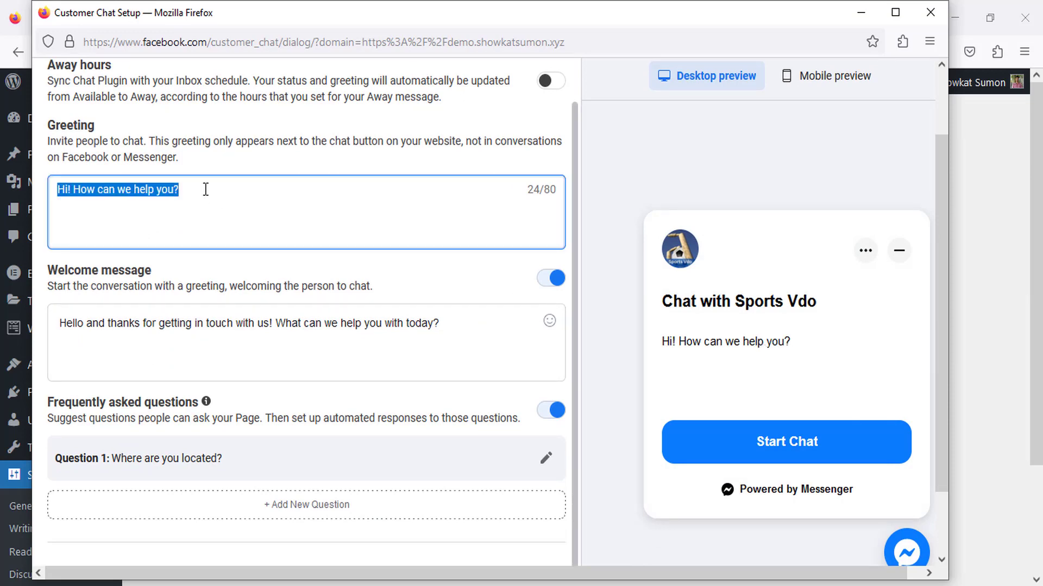
type("How may I help you?")
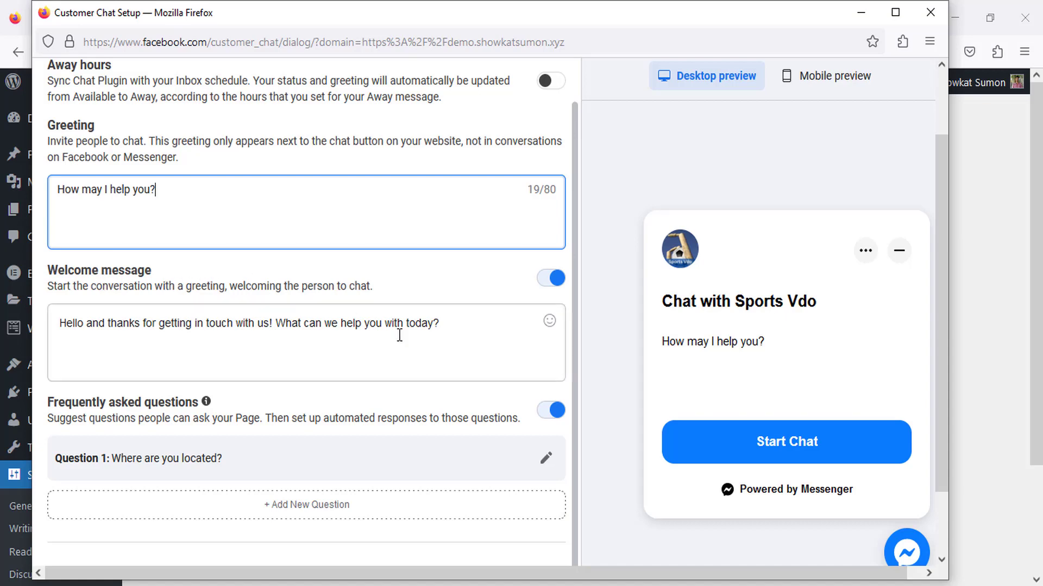
left_click(439, 333)
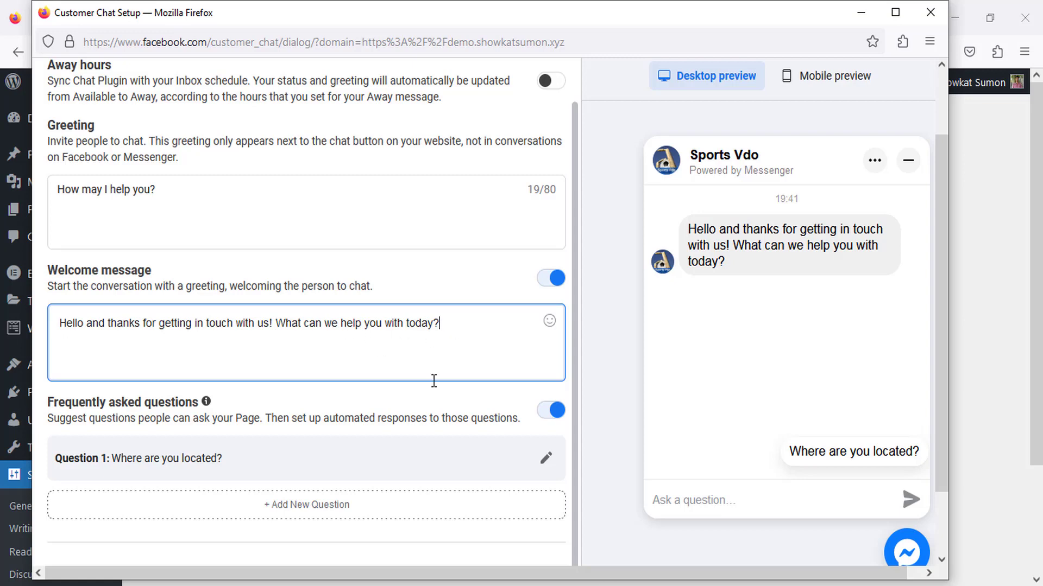
scroll(438, 371, "down", 1)
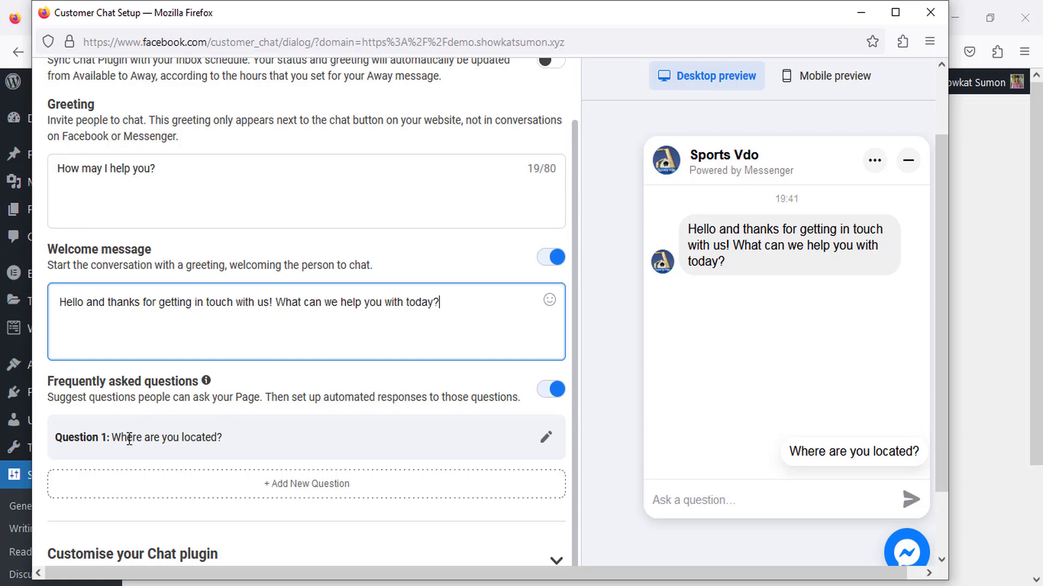
left_click(542, 440)
scroll(242, 435, "down", 2)
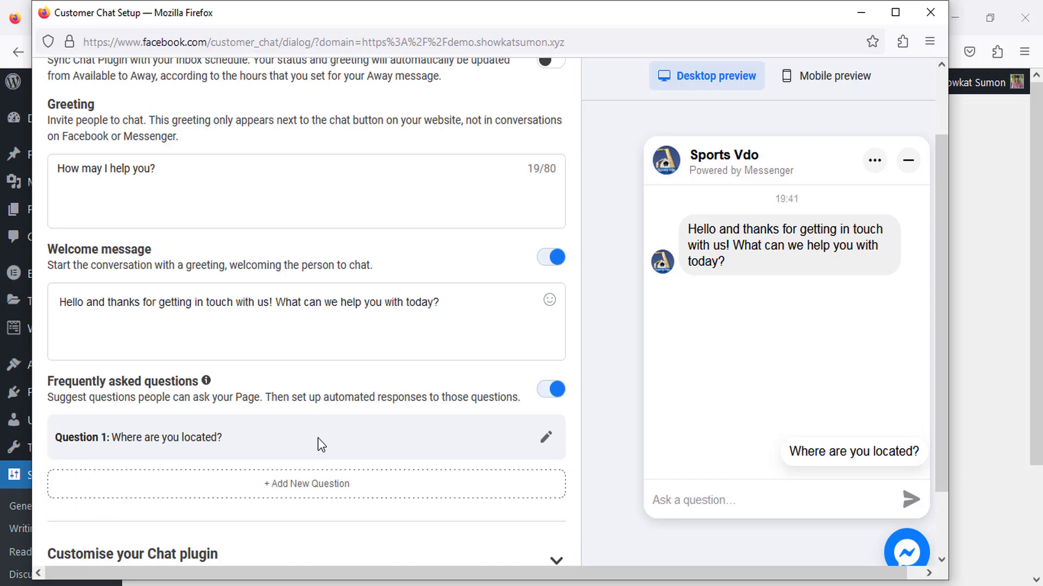
Step: Add the frequently asked question "Can I talk to you right now?" with the response "-Yes you can! Just wait a second."
left_click(325, 483)
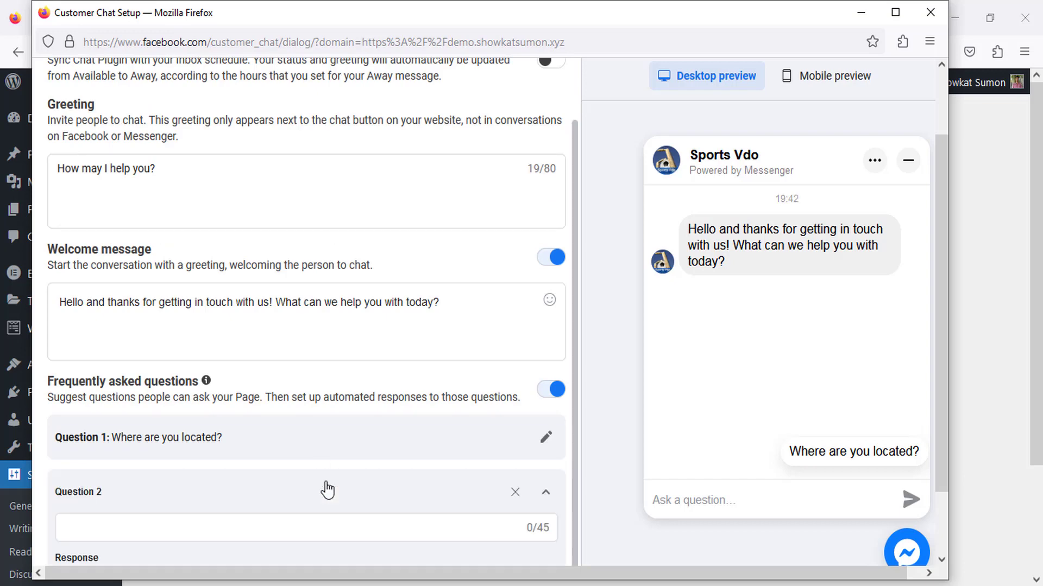
scroll(288, 459, "down", 3)
left_click(152, 394)
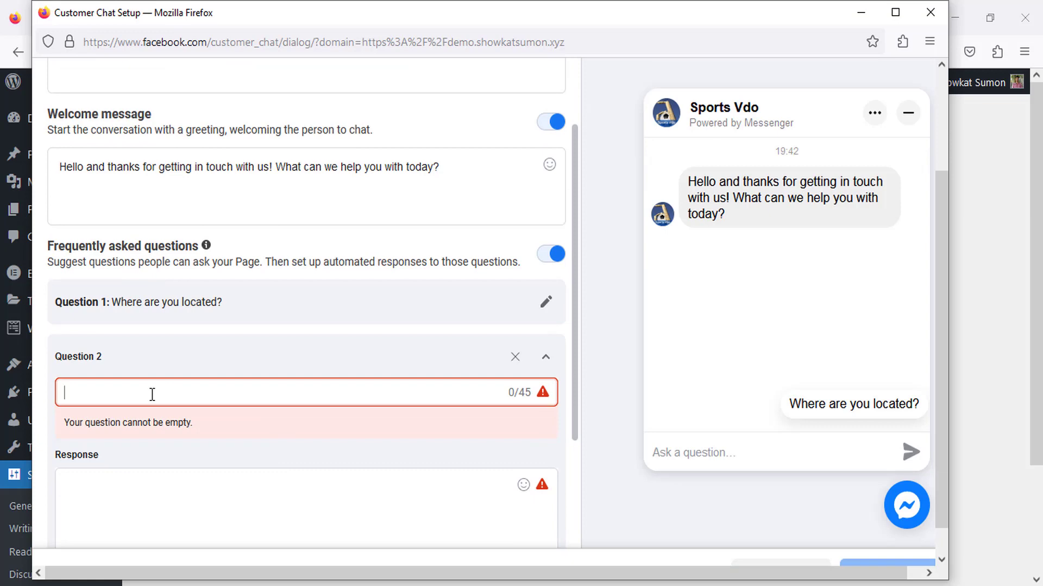
type("Can I talk to you righ")
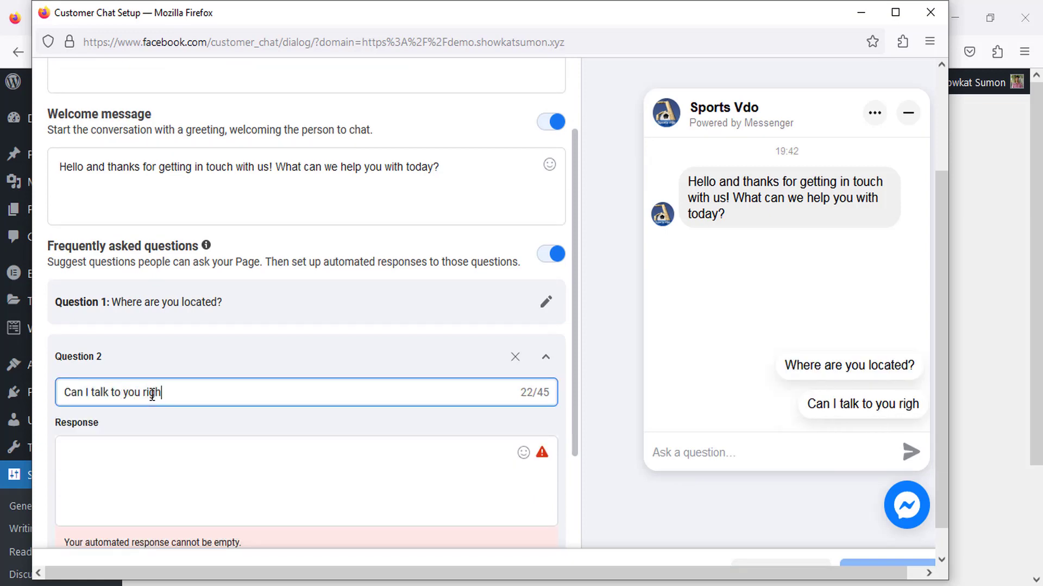
type("t now?")
left_click(155, 467)
type("-Yes you c")
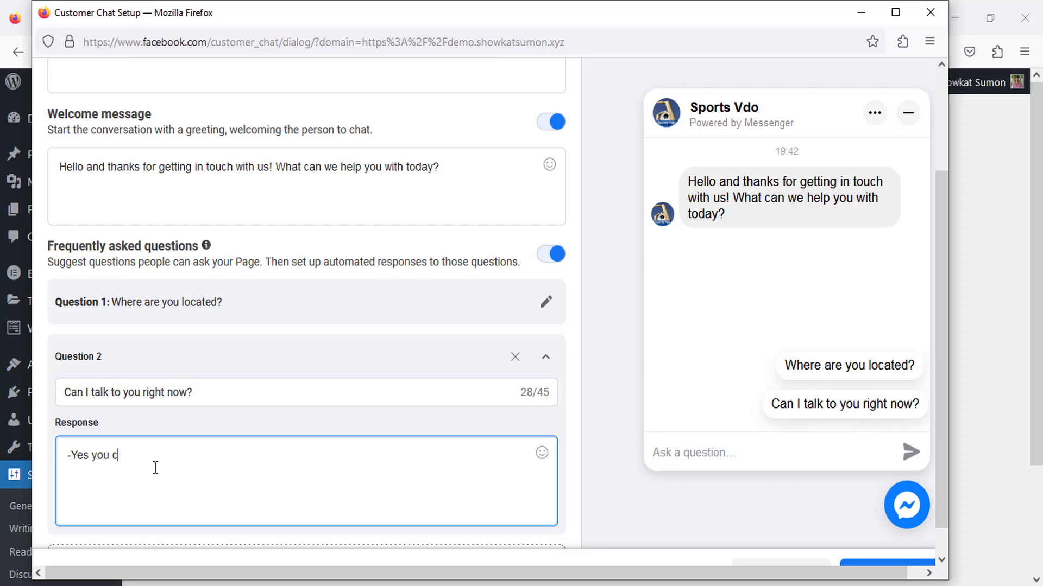
type("an! Just wait a second.")
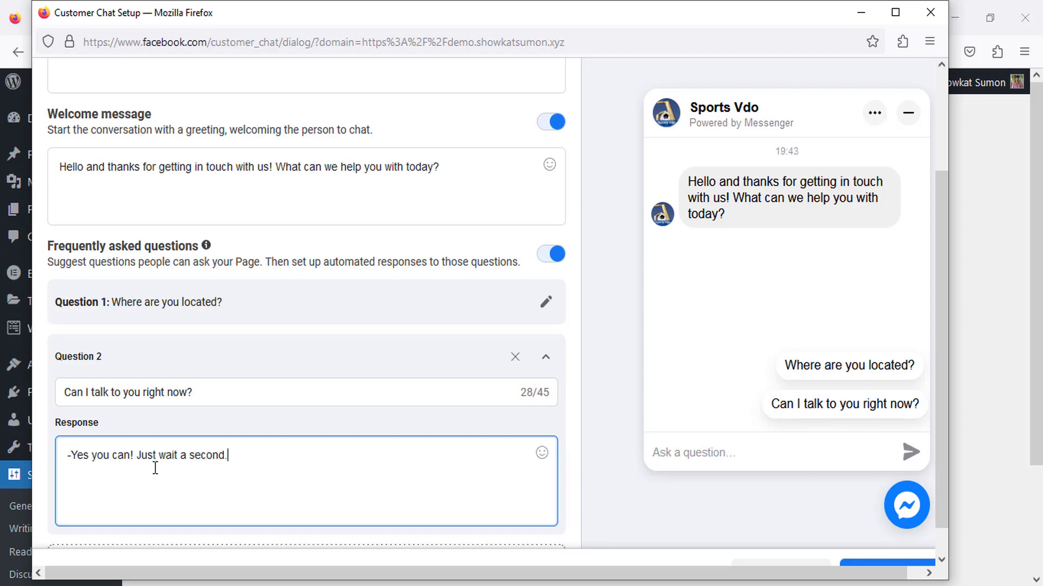
left_click(545, 356)
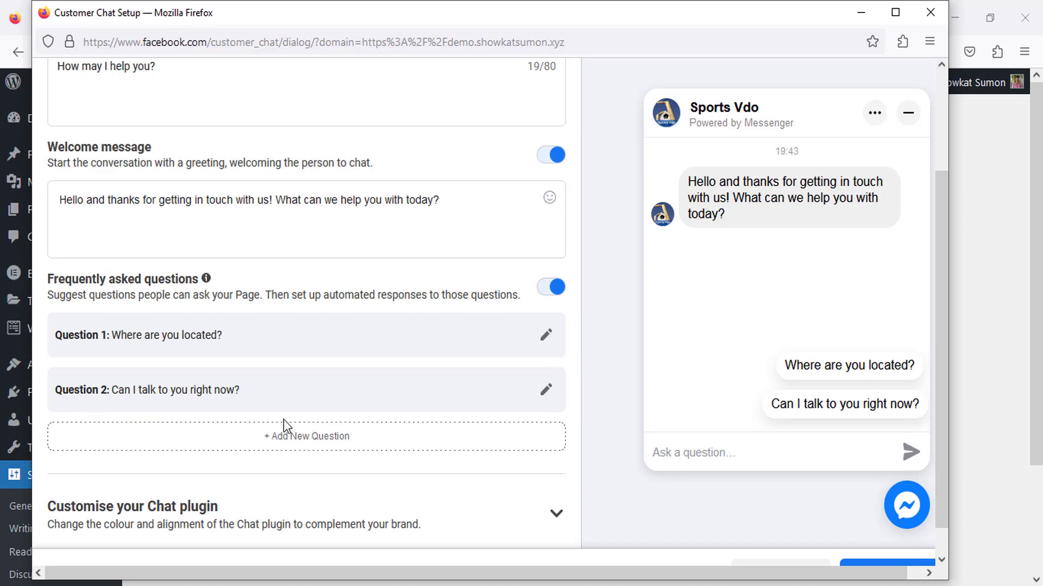
Step: Expand the chat plugin customisation section and review its language, guest chat, preset colour and chat button options
scroll(255, 480, "down", 1)
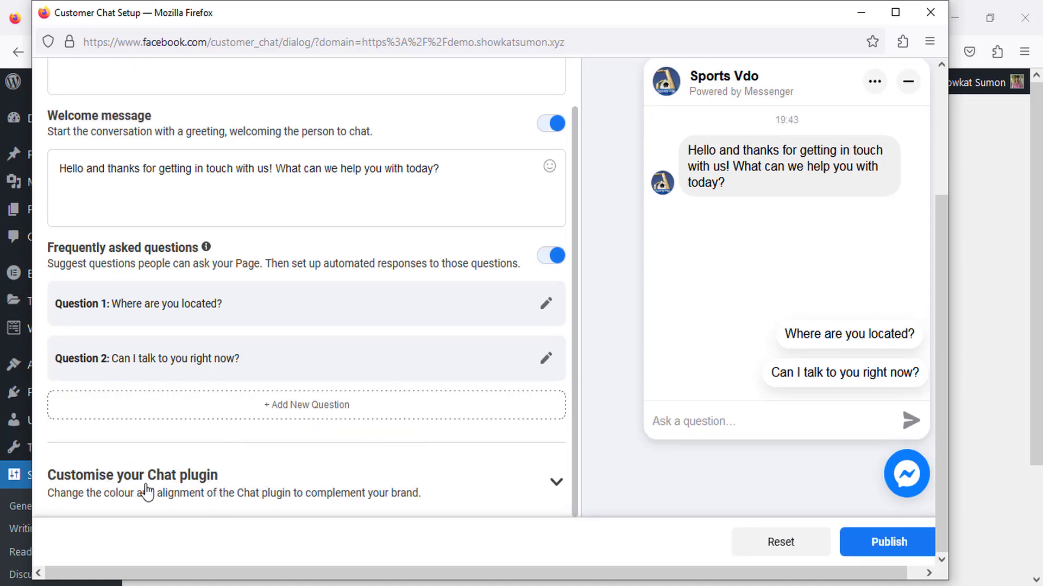
left_click(192, 487)
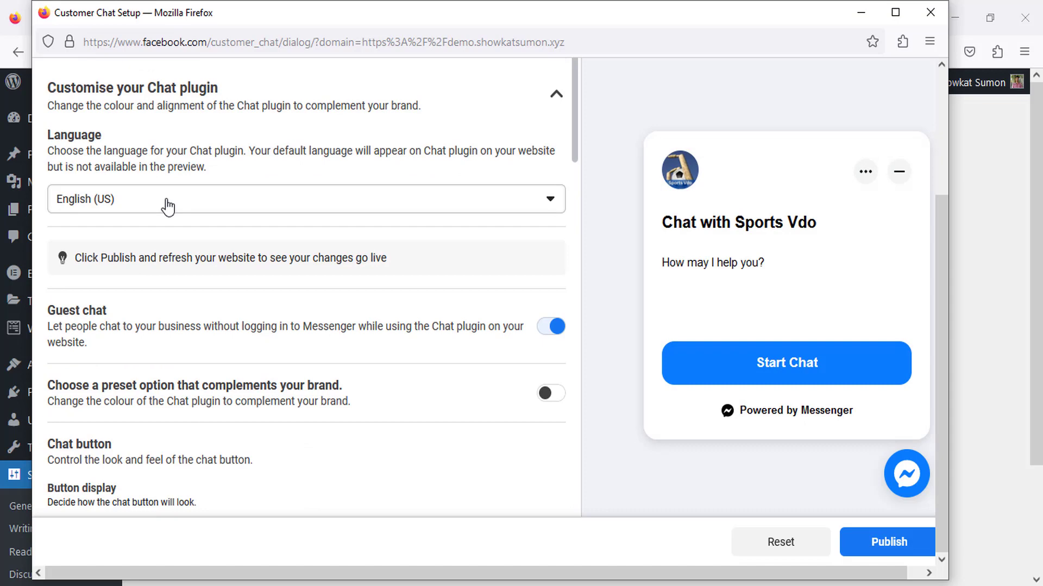
scroll(228, 225, "down", 1)
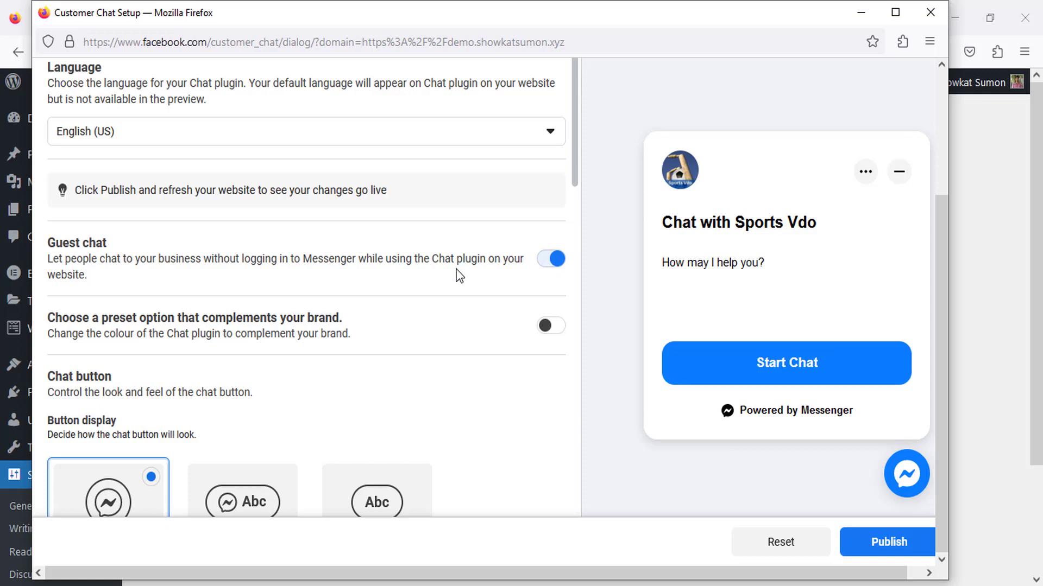
scroll(368, 231, "down", 1)
scroll(363, 228, "down", 1)
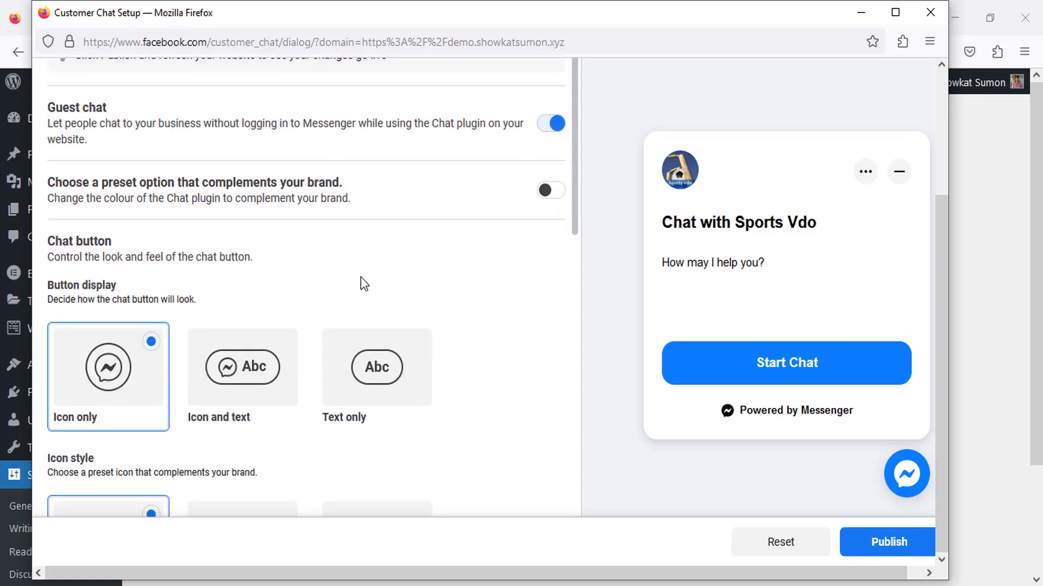
scroll(378, 279, "down", 2)
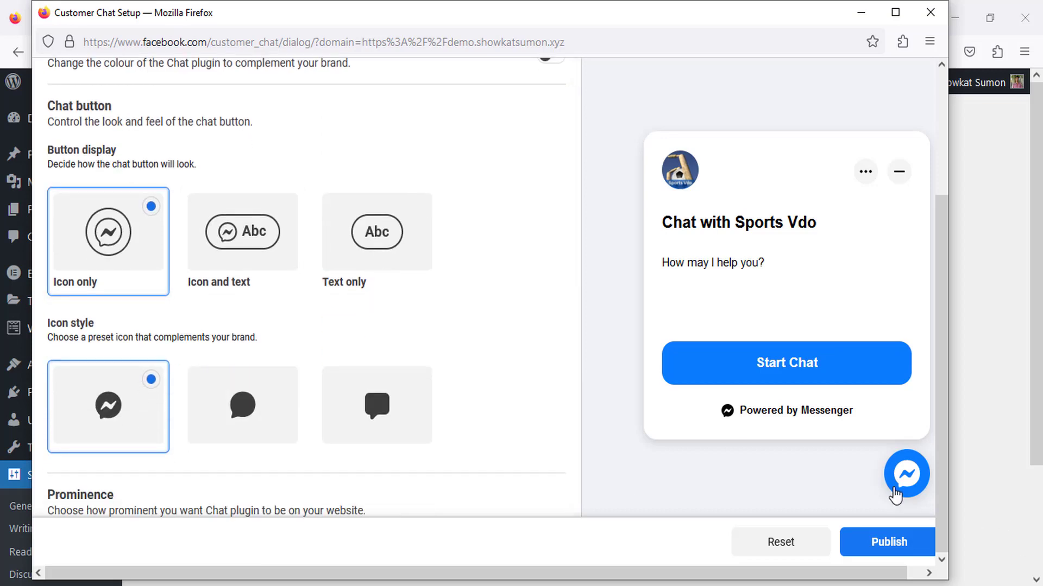
Step: Try the Icon and text and Text only displays for the chat button, returning to Icon only
left_click(257, 235)
left_click(402, 272)
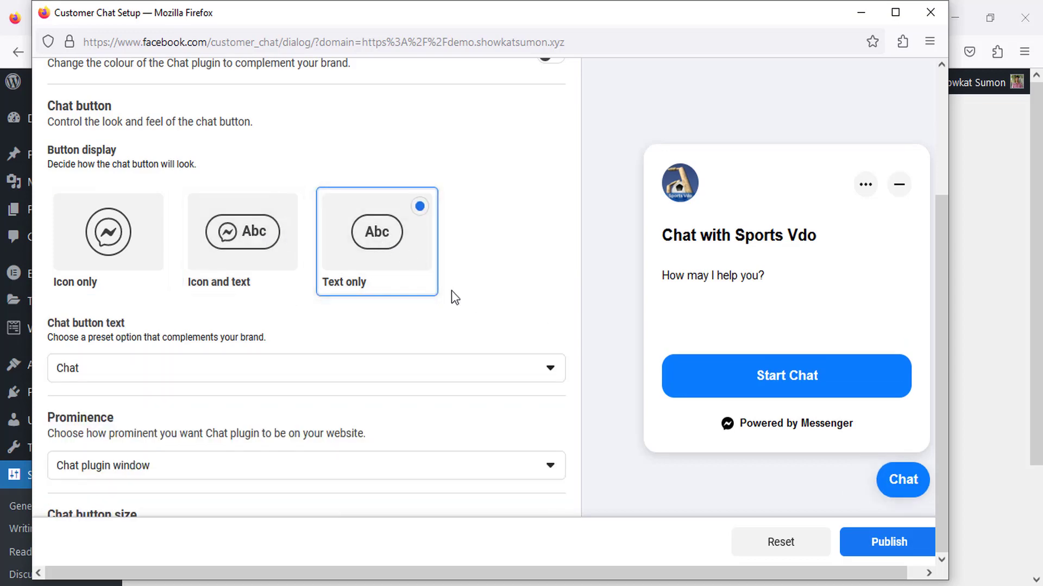
left_click(116, 267)
Step: Try the round and square speech-bubble icon styles for the chat button, returning to the Messenger icon
scroll(206, 289, "down", 3)
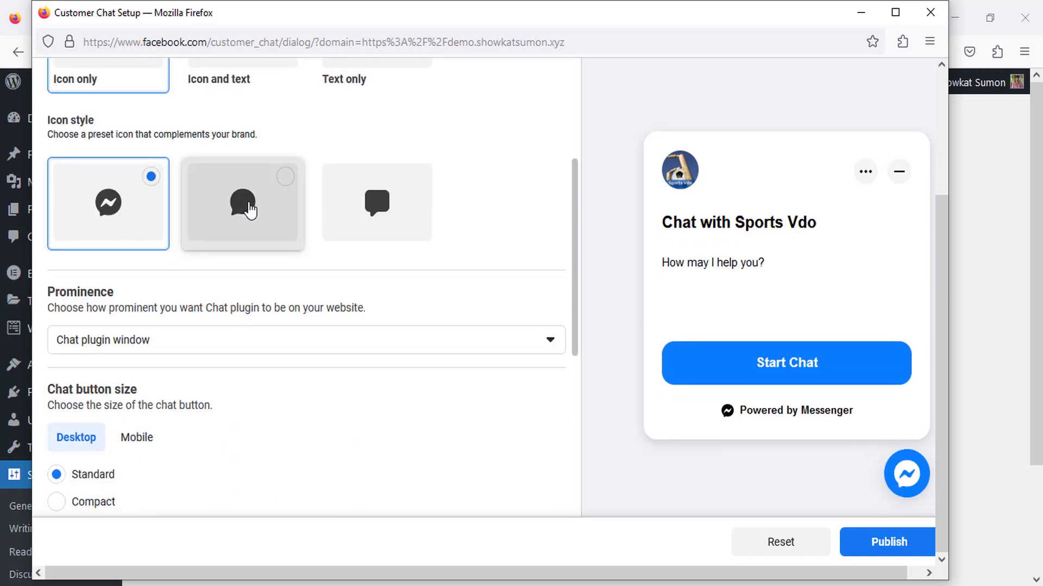
left_click(245, 208)
left_click(355, 205)
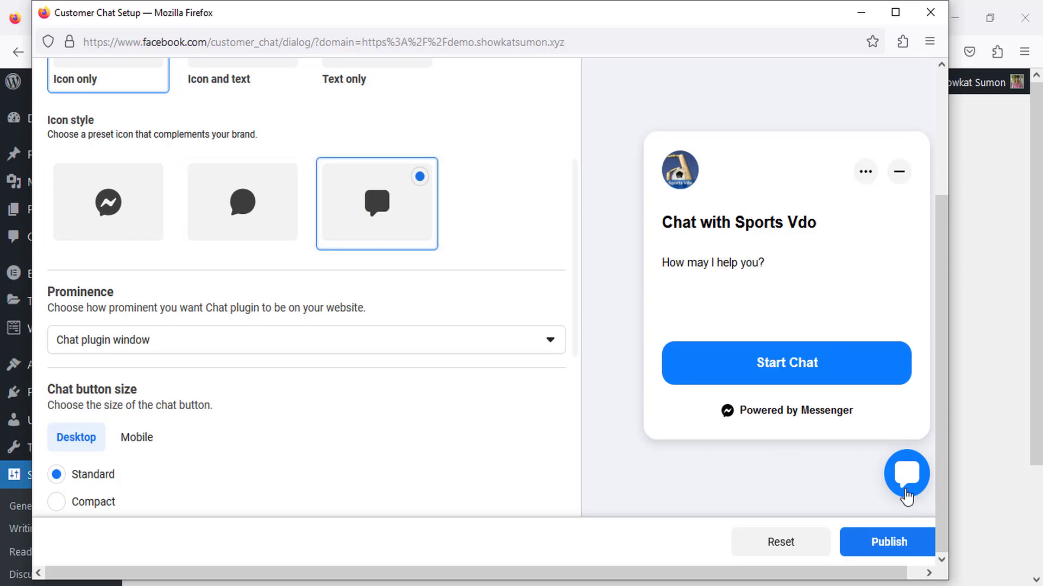
left_click(111, 216)
scroll(261, 245, "down", 3)
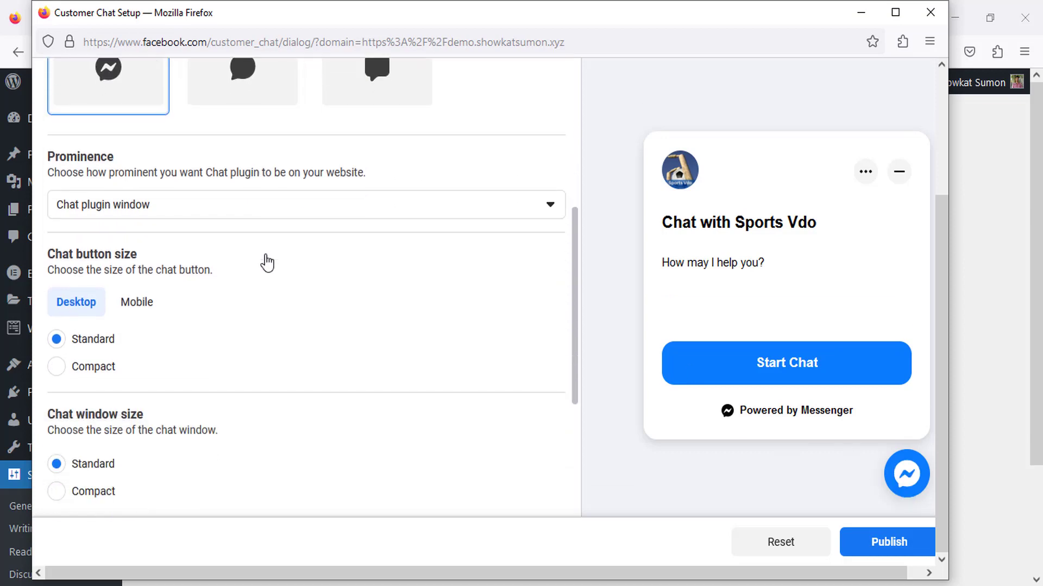
Step: Set the chat plugin's prominence to Button, collapse the chat window preview and review the other prominence options
scroll(103, 293, "up", 3)
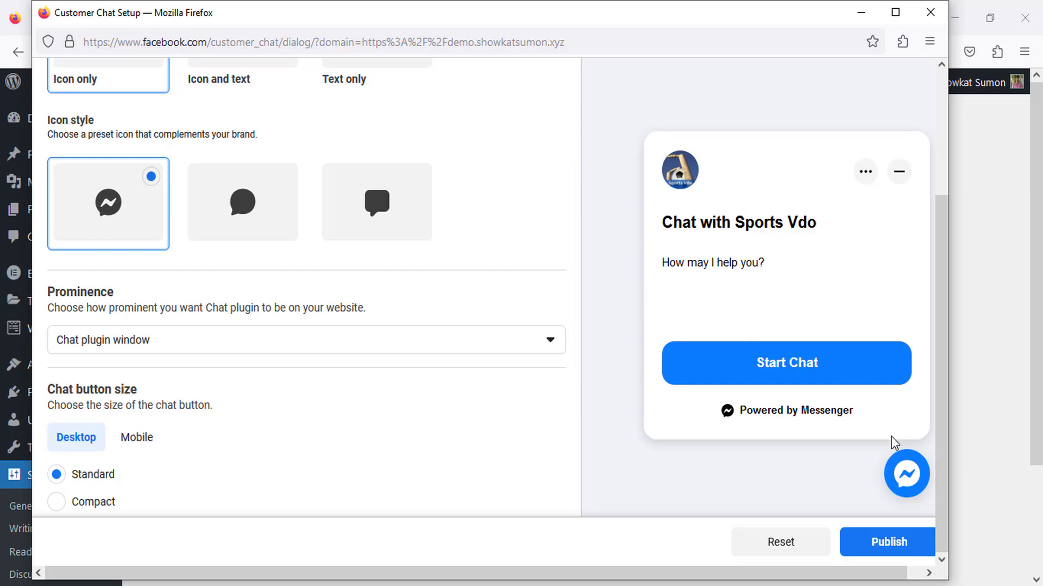
scroll(141, 312, "down", 2)
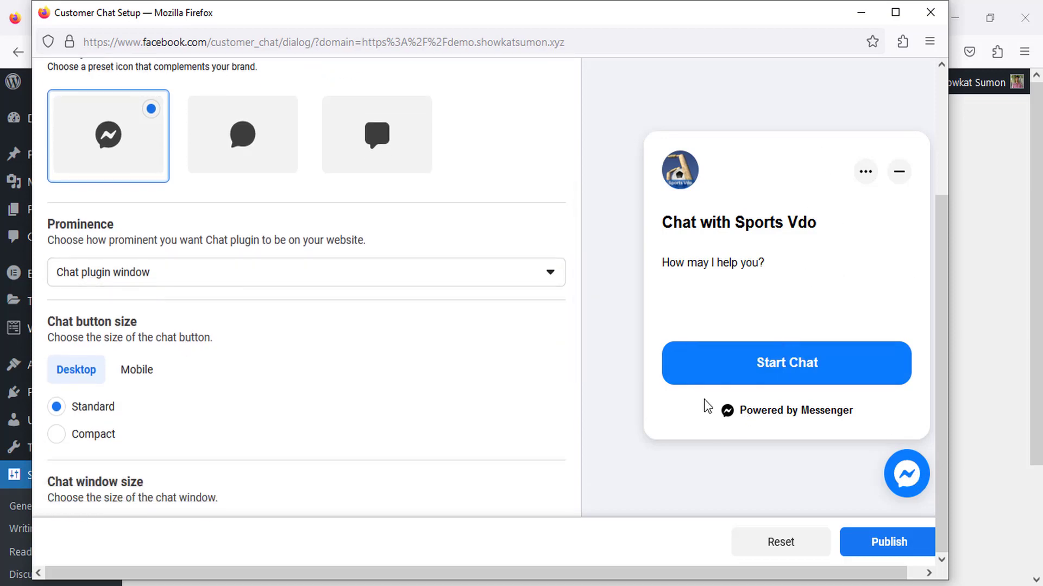
left_click(130, 274)
left_click(112, 316)
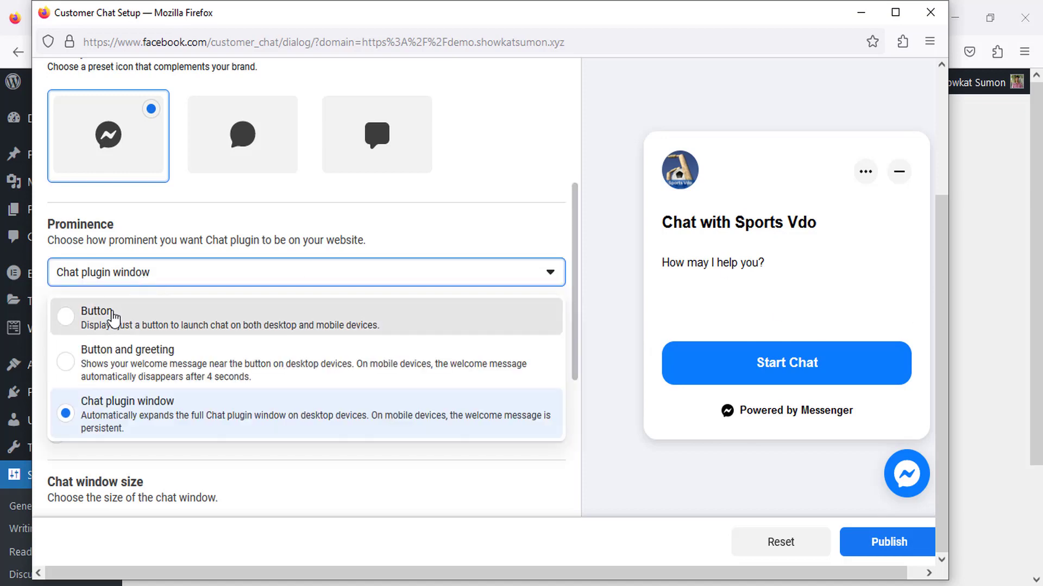
left_click(908, 478)
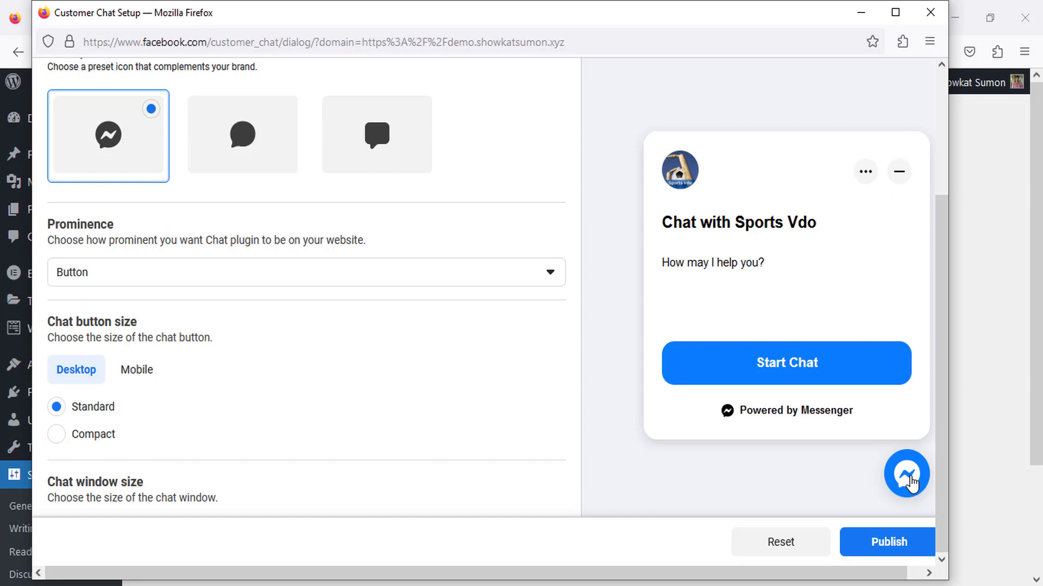
left_click(910, 481)
scroll(175, 318, "down", 2)
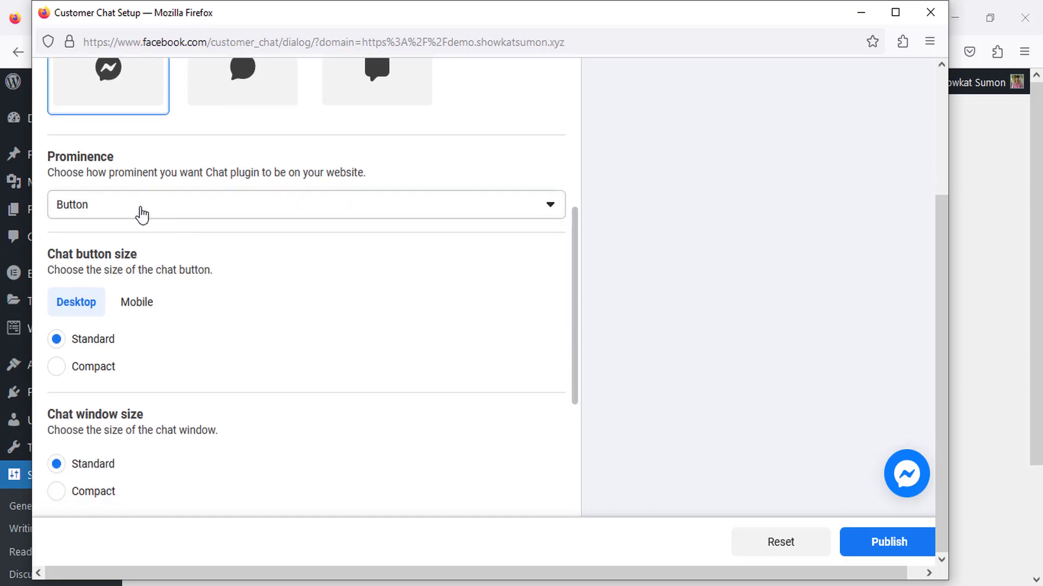
left_click(141, 211)
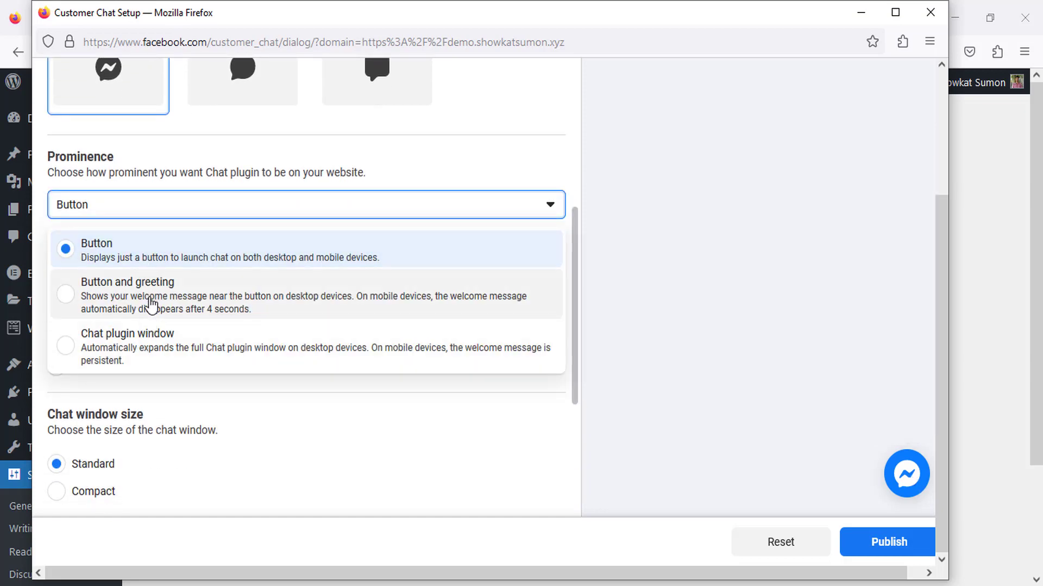
left_click(151, 305)
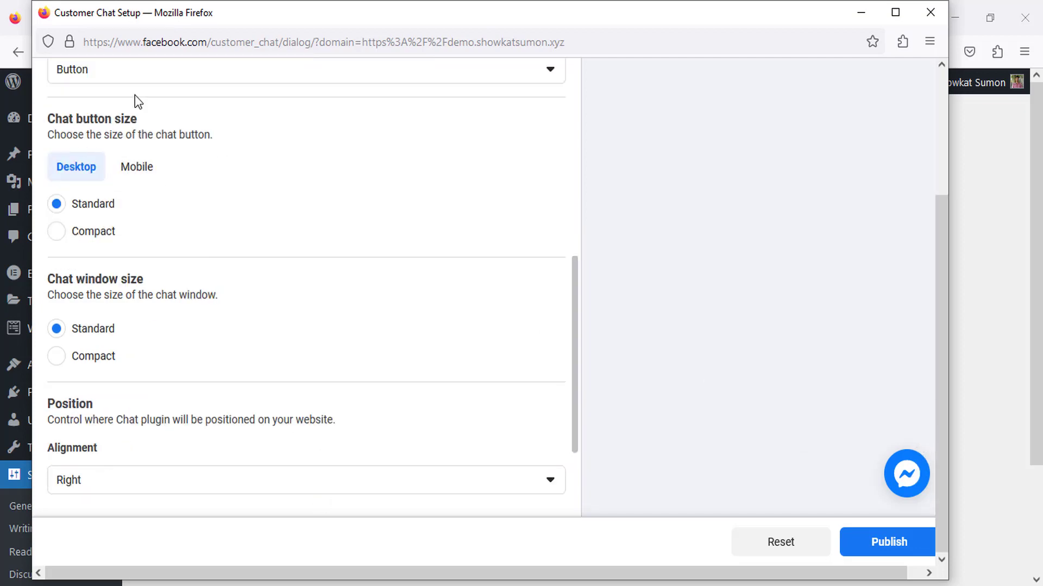
Step: Try the Compact size for the desktop chat button, returning to Standard
left_click(89, 230)
left_click(89, 206)
left_click(98, 233)
left_click(93, 206)
Step: Try the Left alignment for the chat plugin's position, returning to Right
scroll(139, 286, "down", 3)
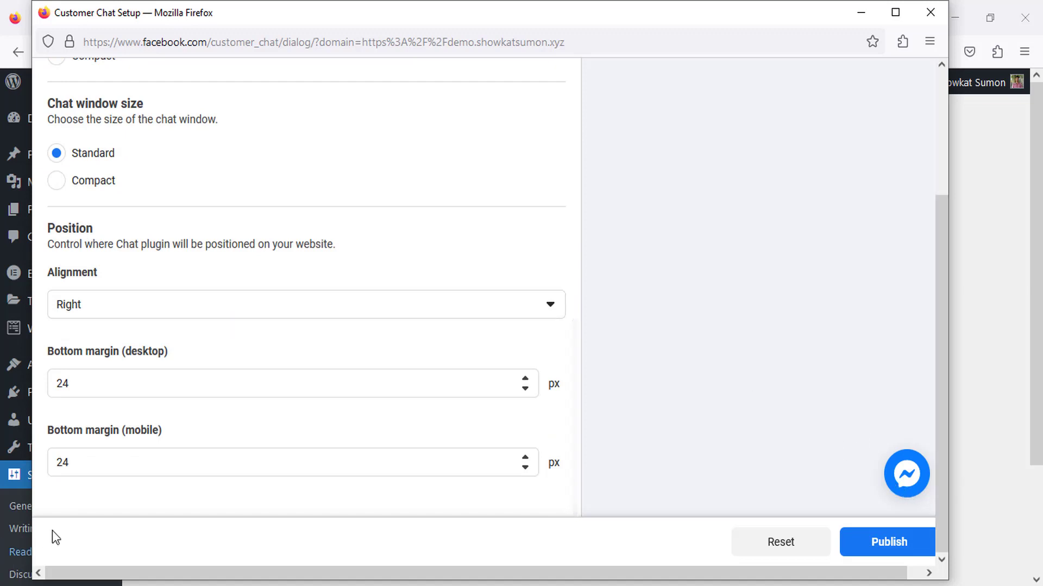
left_click(106, 302)
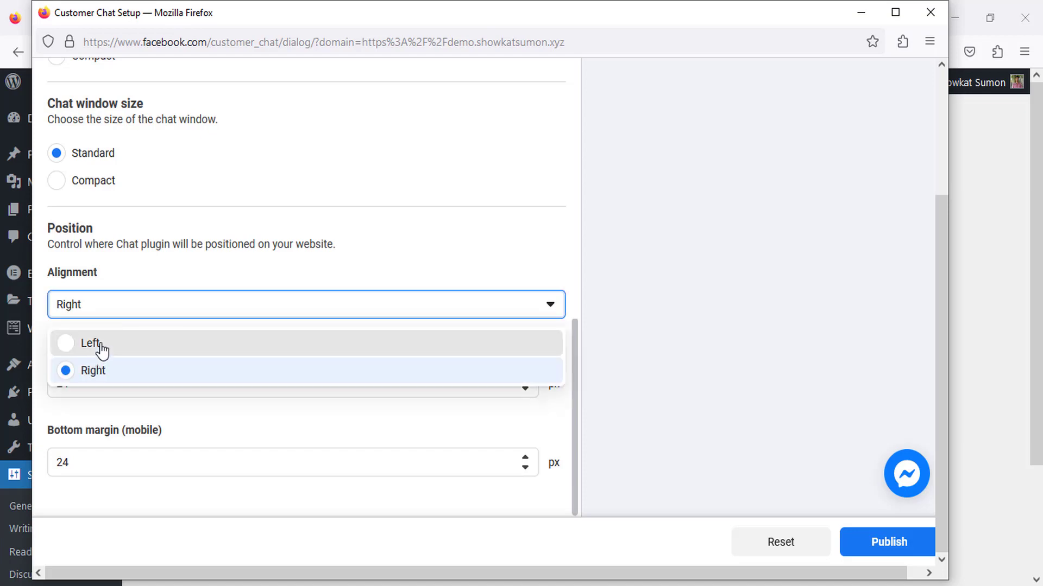
left_click(96, 345)
left_click(82, 306)
left_click(93, 351)
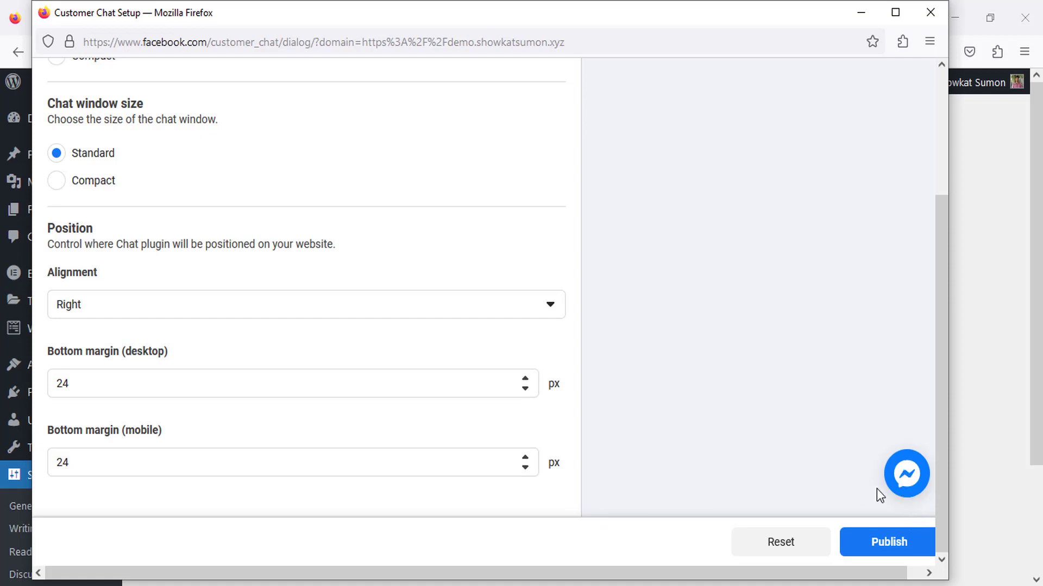
Step: Set the chat plugin's desktop bottom margin to 30 px
double_click(65, 384)
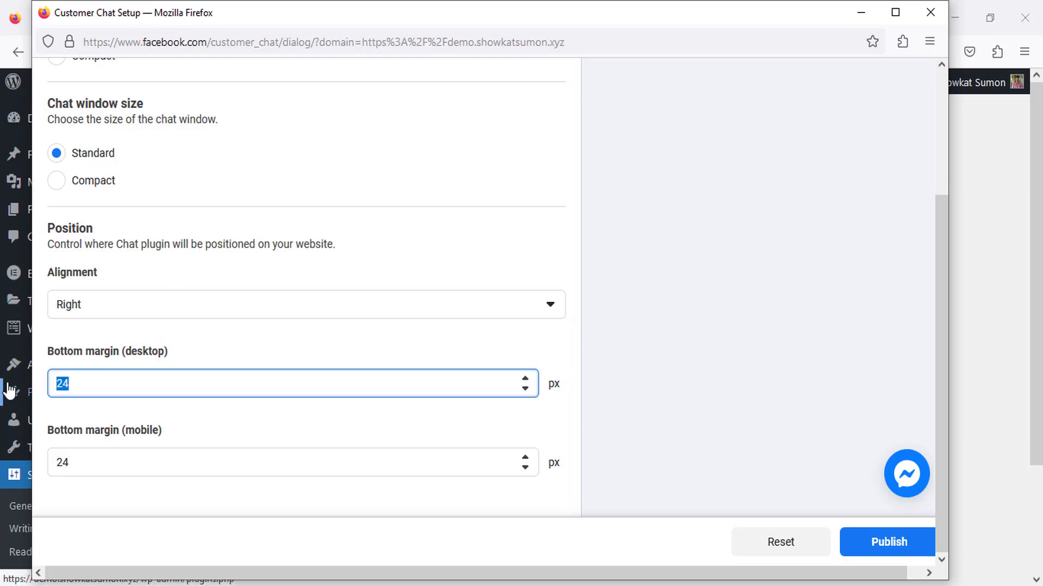
type("30")
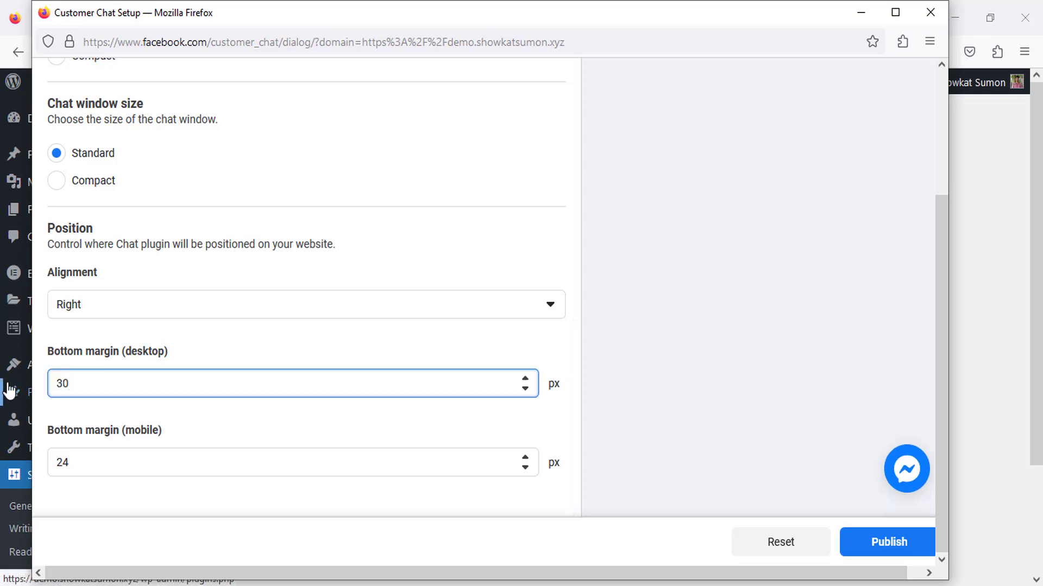
left_click(209, 342)
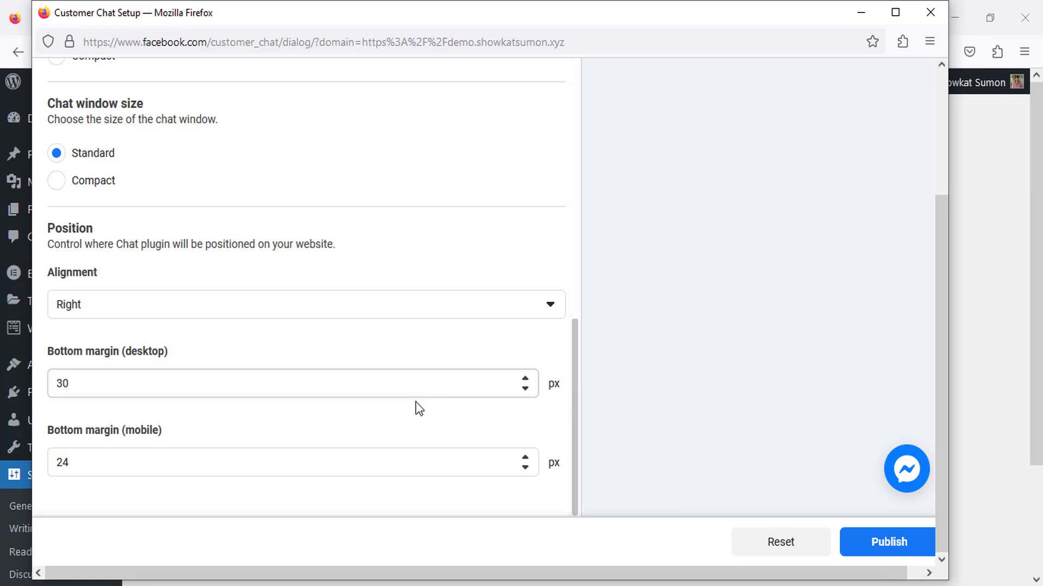
Step: Publish the chat plugin configuration and close the Customer Chat Setup window
left_click(902, 551)
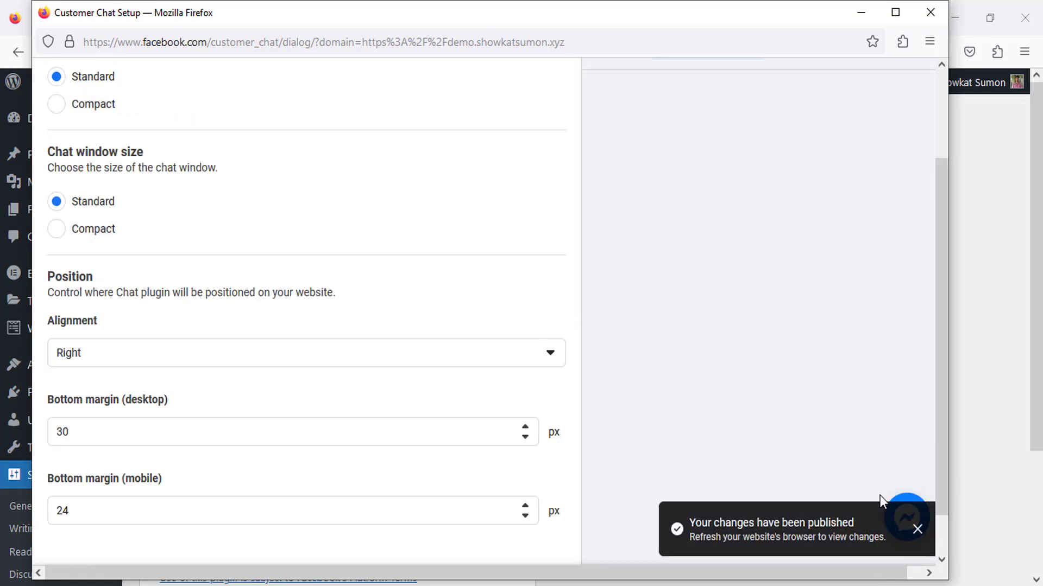
left_click(918, 530)
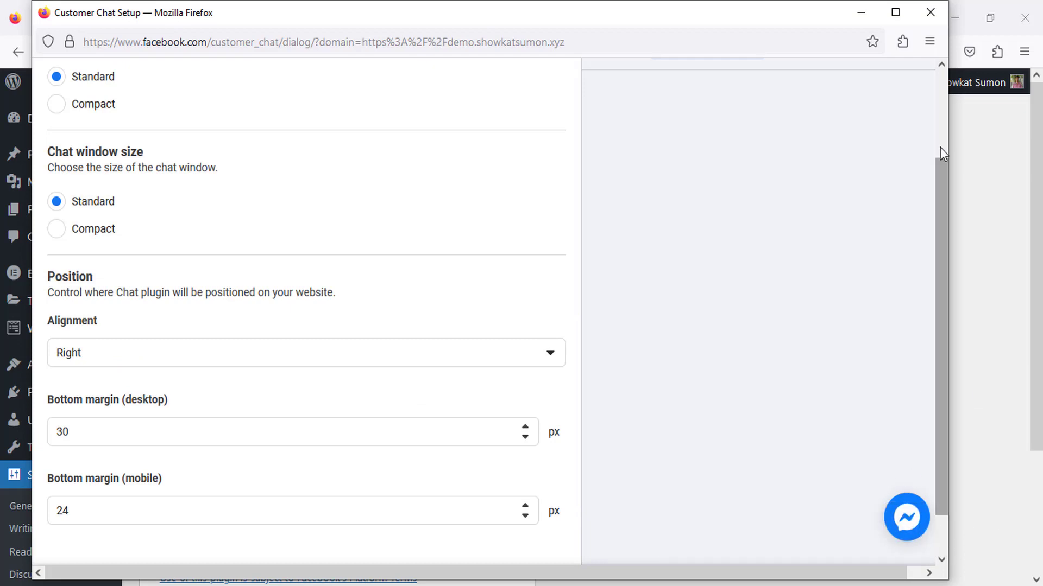
left_click(929, 13)
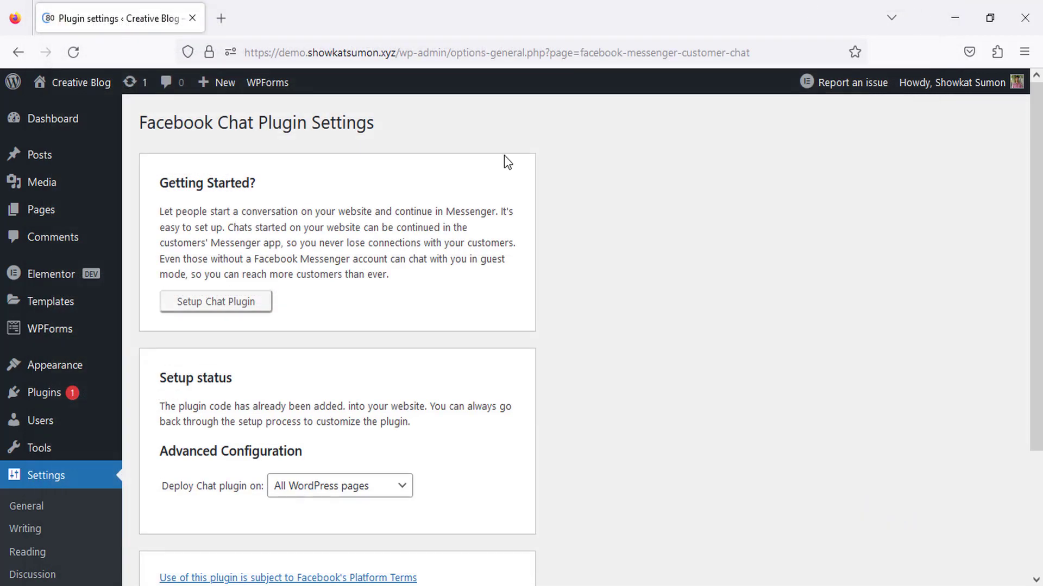
Step: View the site's homepage in a new tab and test the Messenger chat button on it
middle_click(89, 82)
left_click(275, 6)
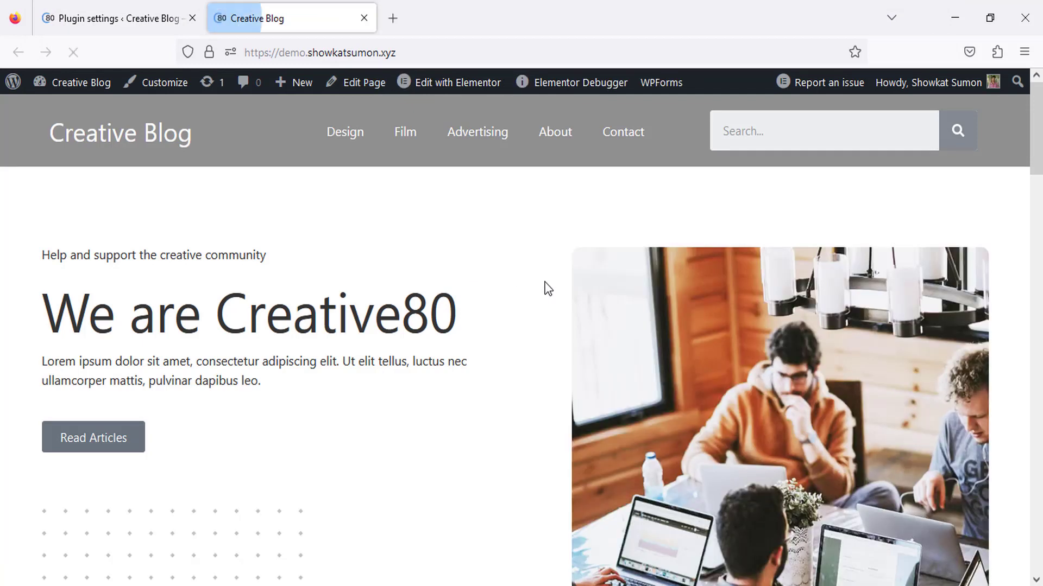
scroll(599, 302, "down", 1)
scroll(599, 302, "down", 8)
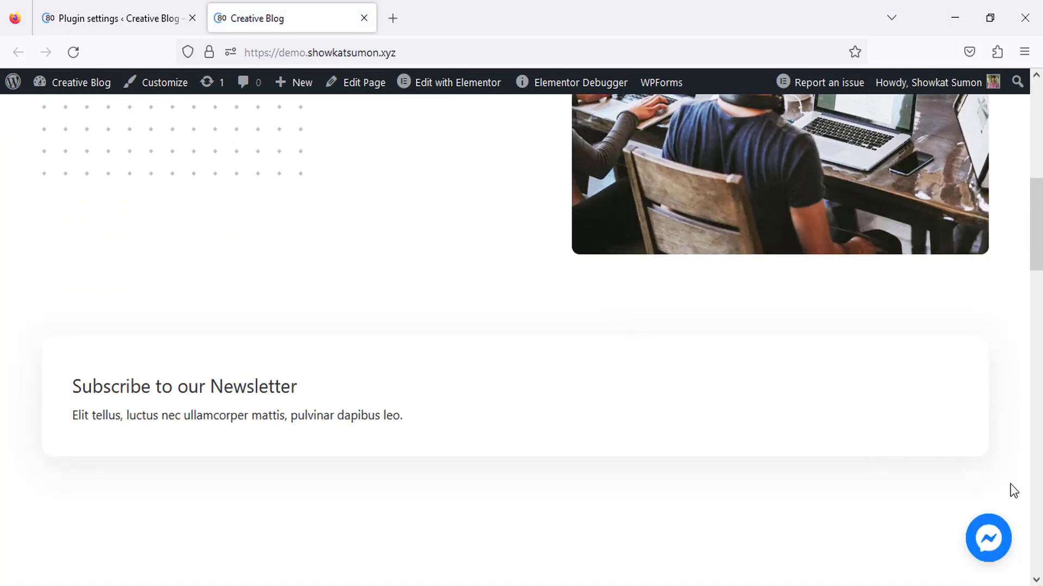
scroll(1010, 483, "down", 3)
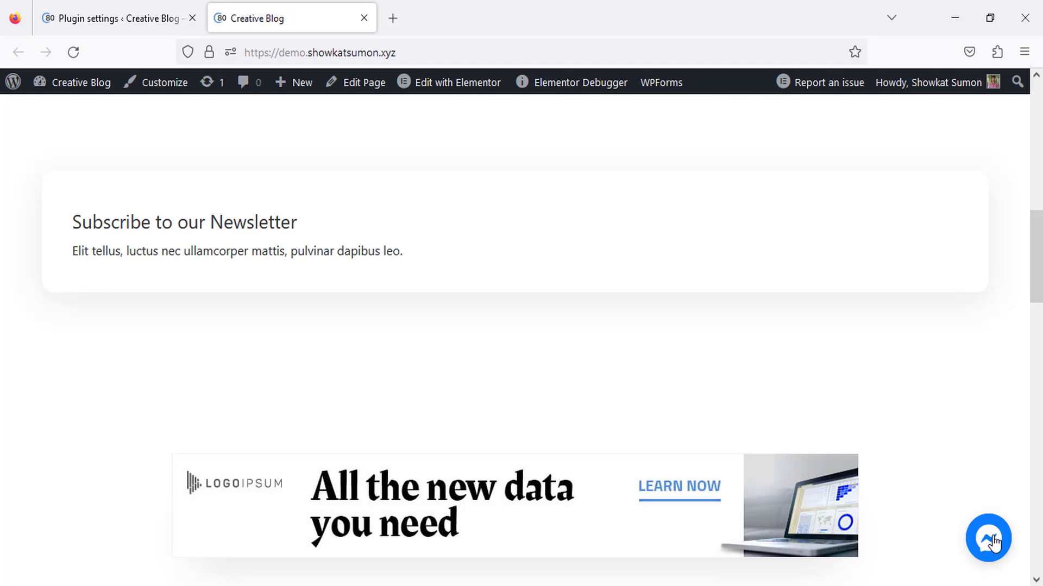
left_click(992, 540)
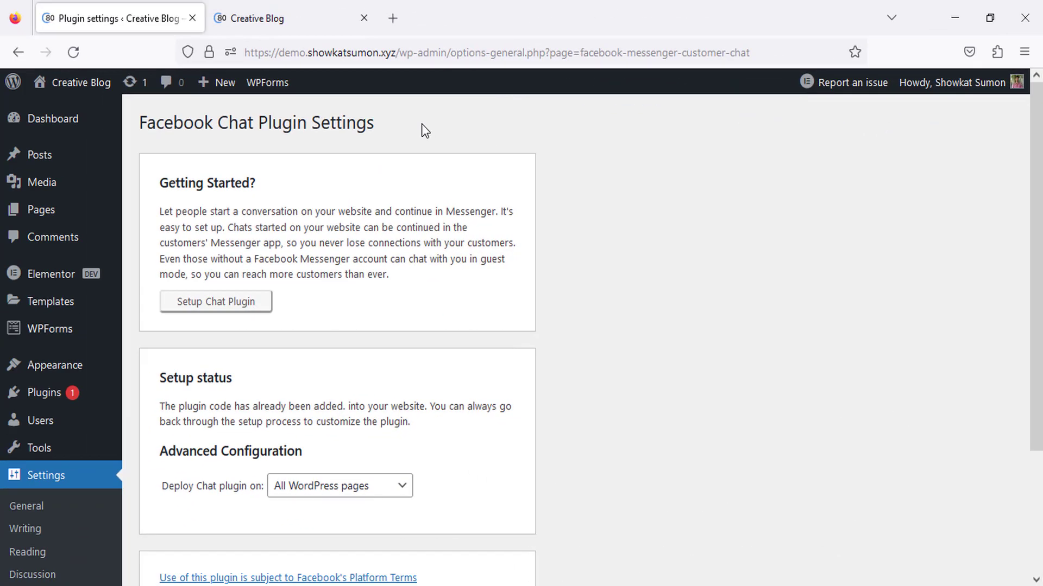
Step: Reload the Facebook Chat Plugin settings page and open the availability and automated responses editor
right_click(459, 121)
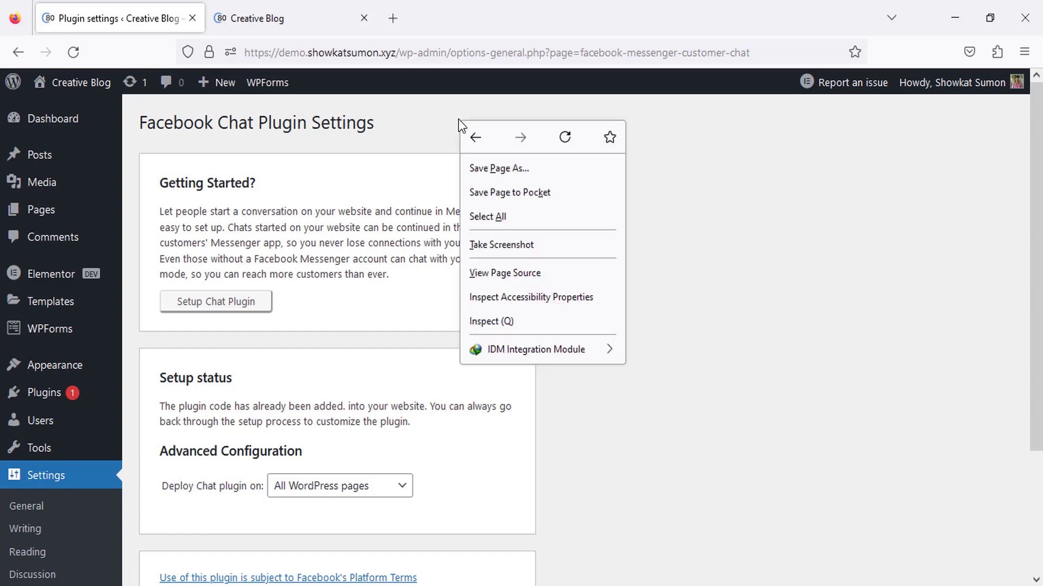
left_click(563, 138)
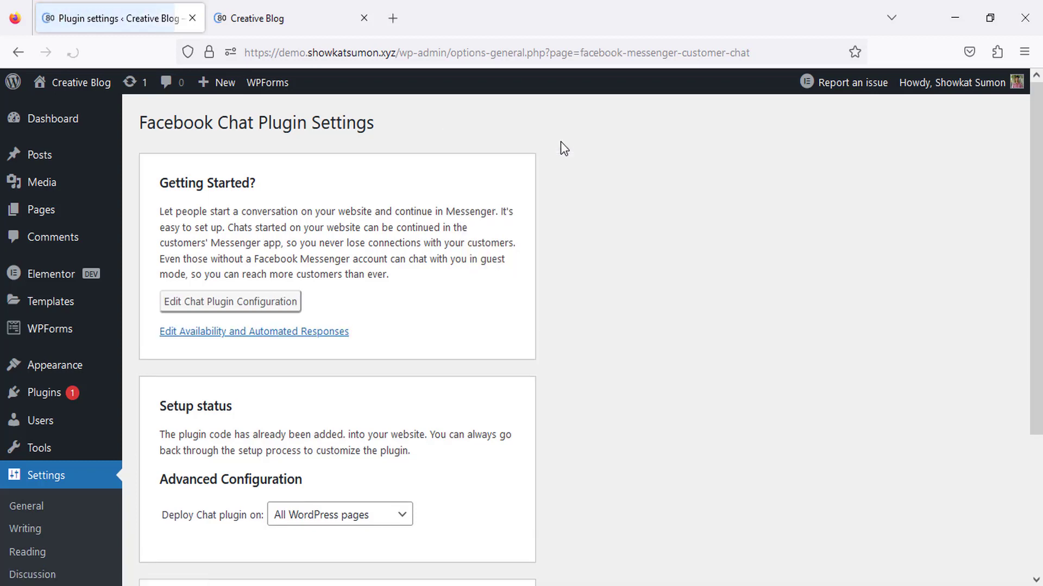
scroll(319, 238, "down", 2)
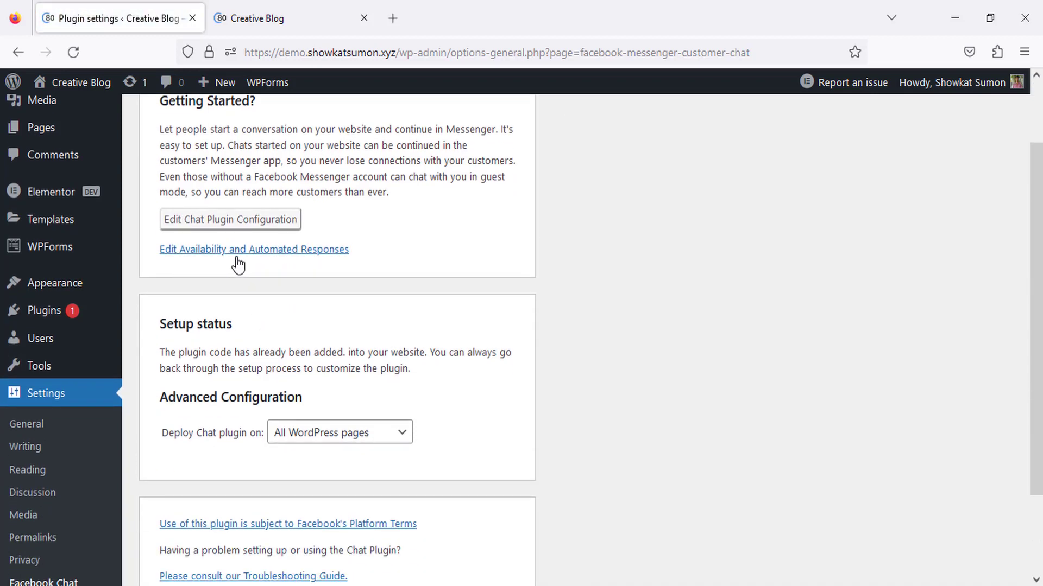
left_click(277, 255)
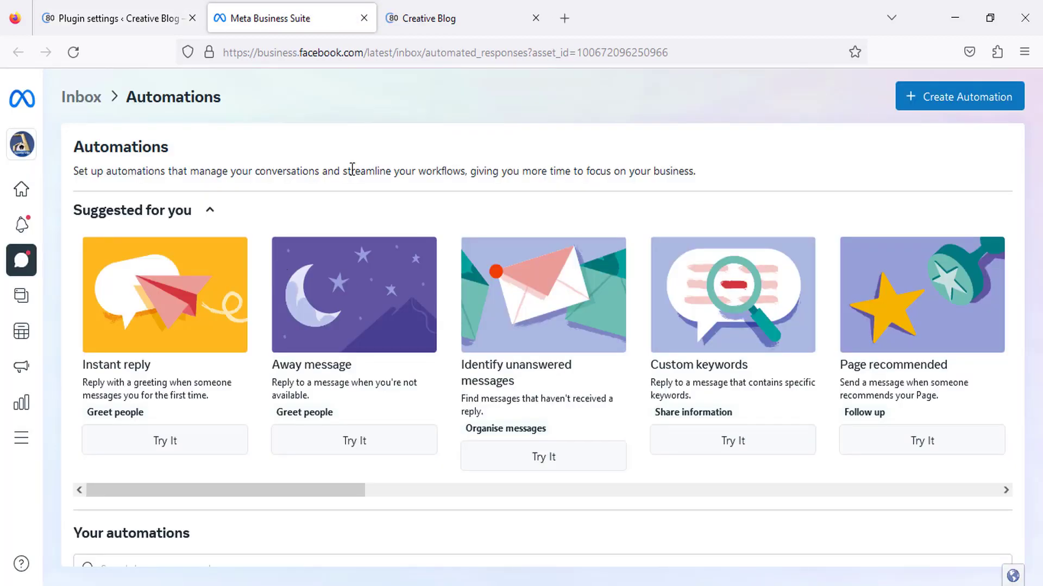
Step: Open the suggested Instant reply automation and enable Messenger as its channel
scroll(258, 325, "down", 1)
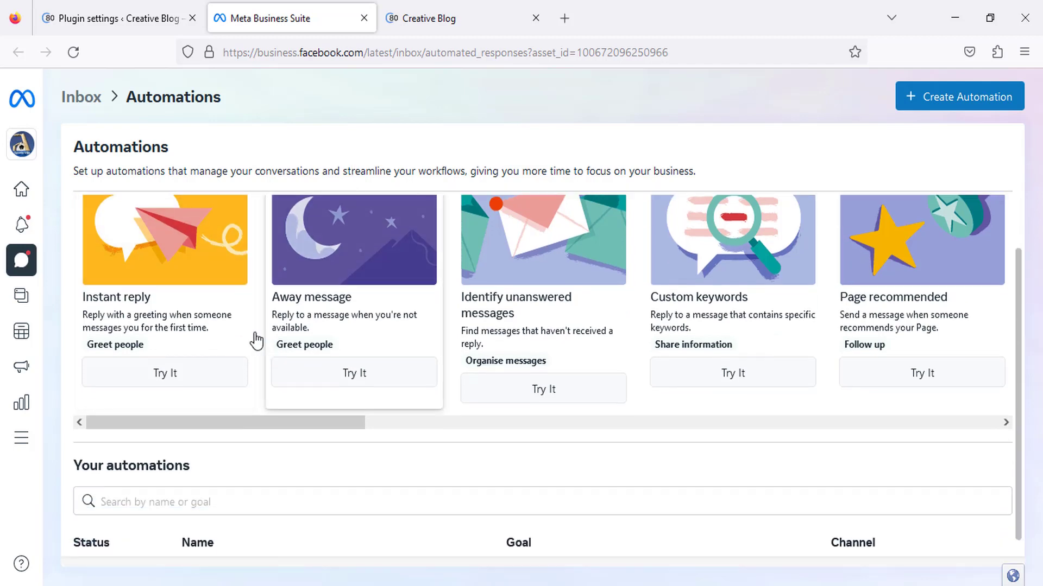
left_click(172, 376)
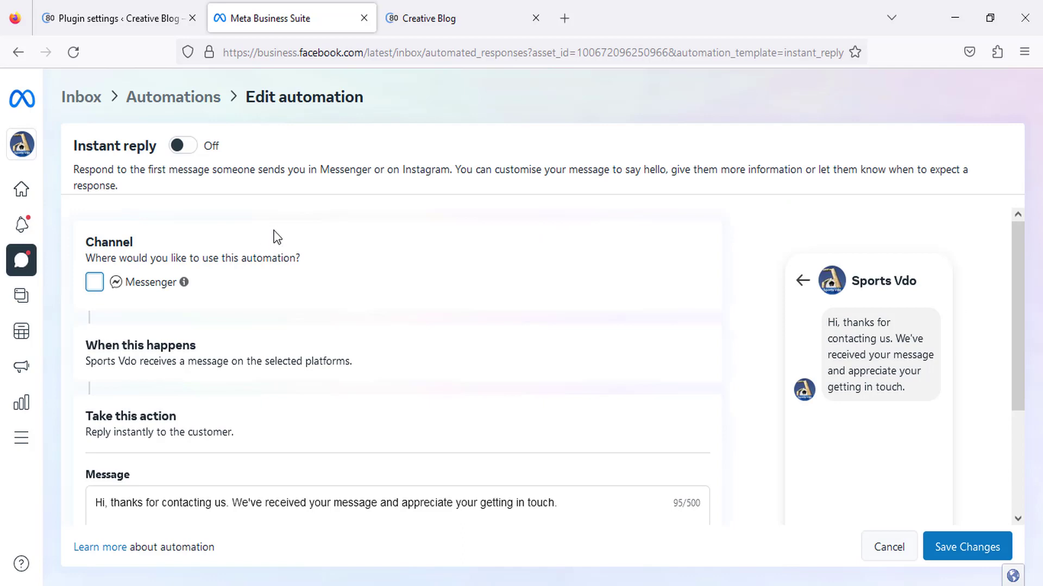
scroll(225, 226, "down", 1)
scroll(103, 234, "up", 1)
left_click(94, 287)
Step: Append "Please wait." to the instant reply message and save the automation
scroll(305, 299, "down", 3)
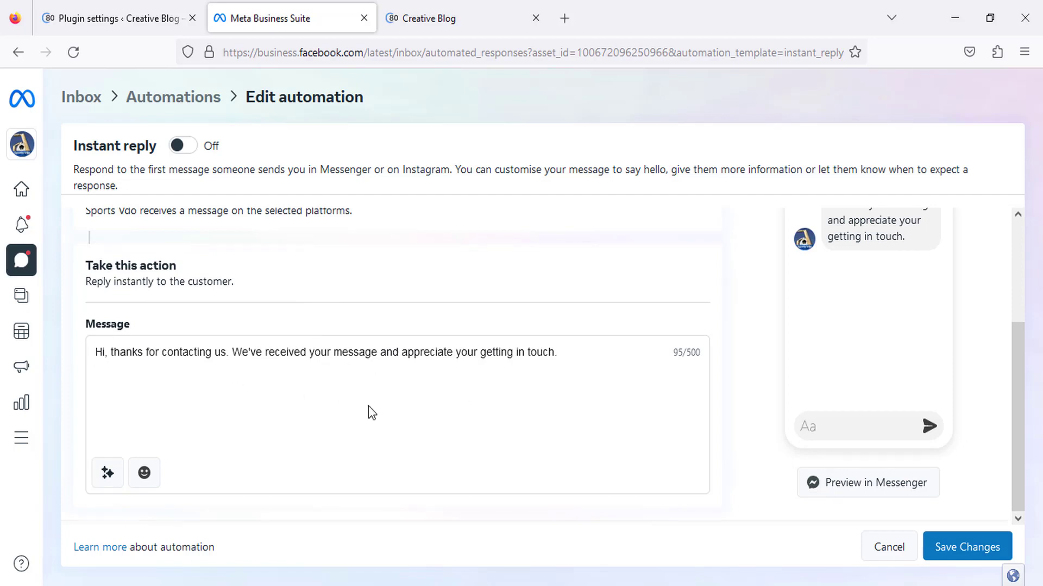
scroll(577, 375, "up", 1)
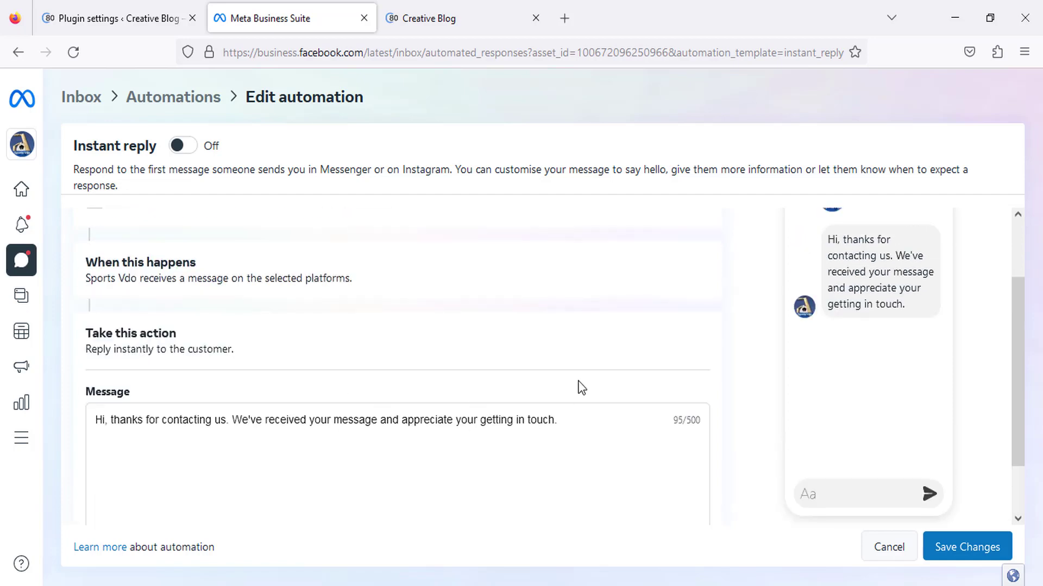
type("lease wait.")
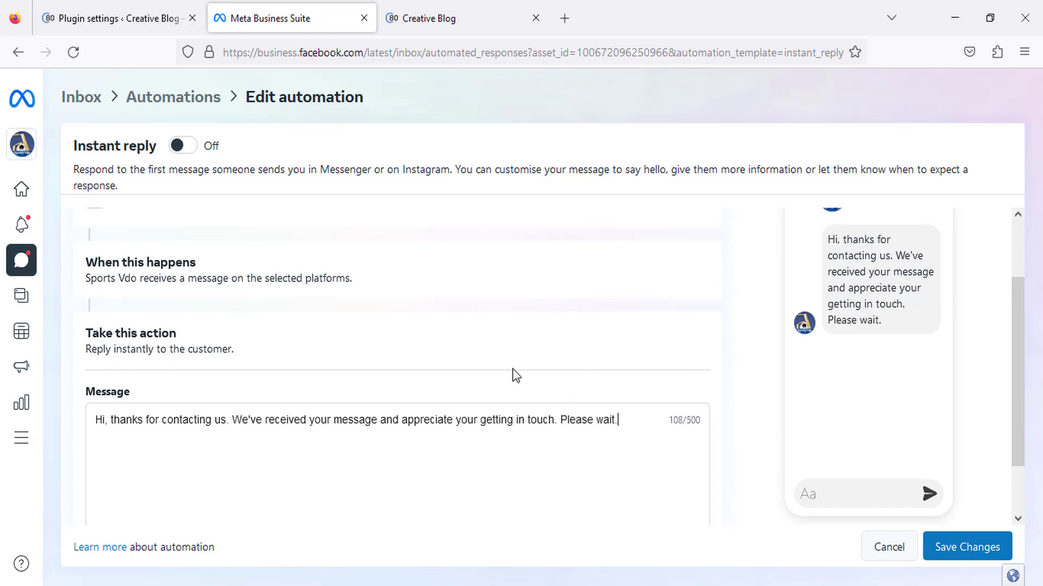
scroll(516, 376, "down", 1)
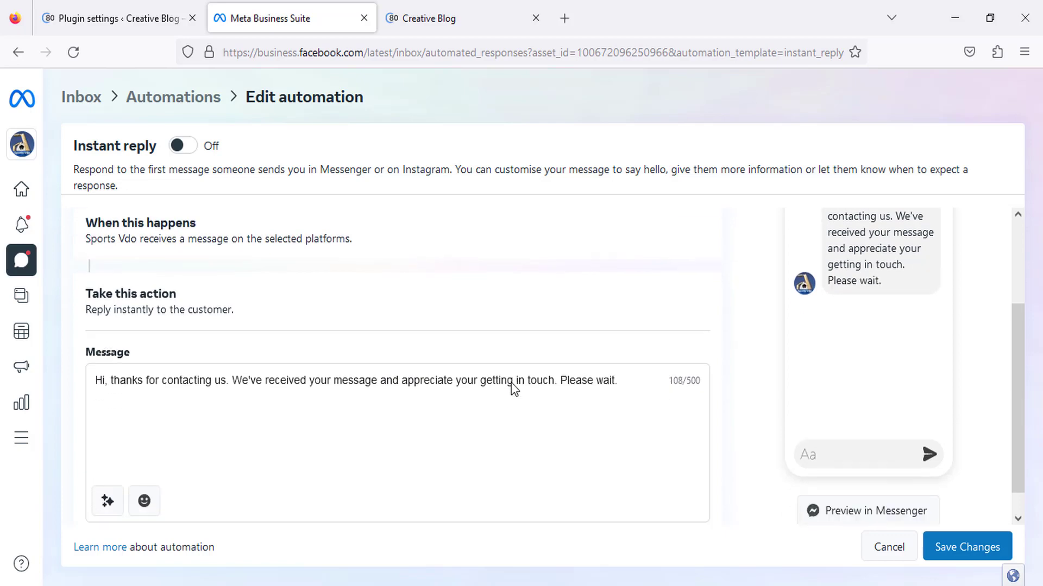
left_click(972, 554)
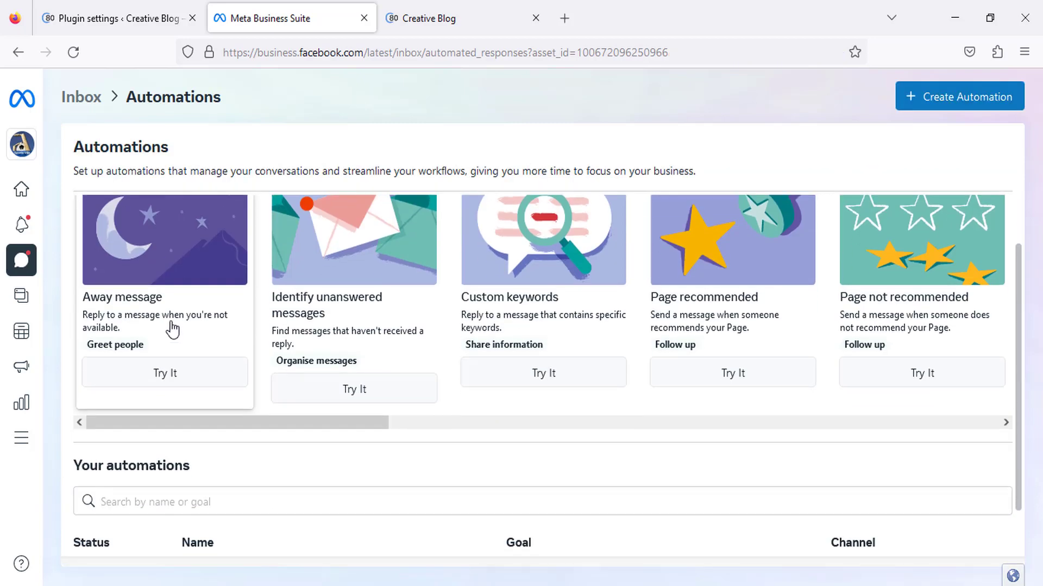
Step: Open the suggested Away message automation and select Sunday in its weekly away schedule
left_click(171, 374)
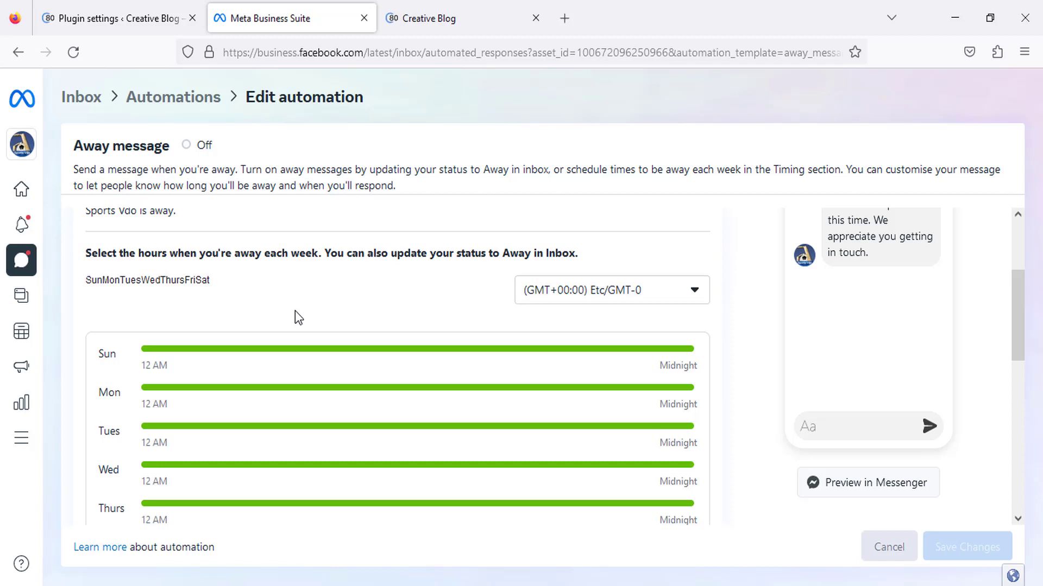
scroll(229, 341, "up", 1)
scroll(216, 340, "down", 1)
scroll(216, 347, "down", 1)
left_click(101, 292)
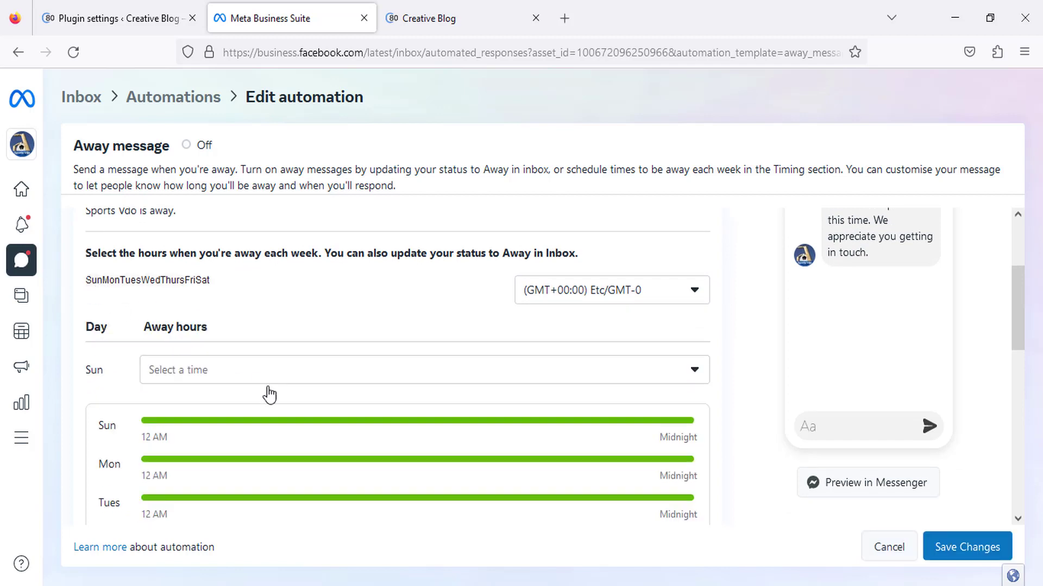
Step: Set Sunday's away hours to 01:00-06:00 in the Away message schedule
scroll(270, 377, "down", 1)
left_click(249, 306)
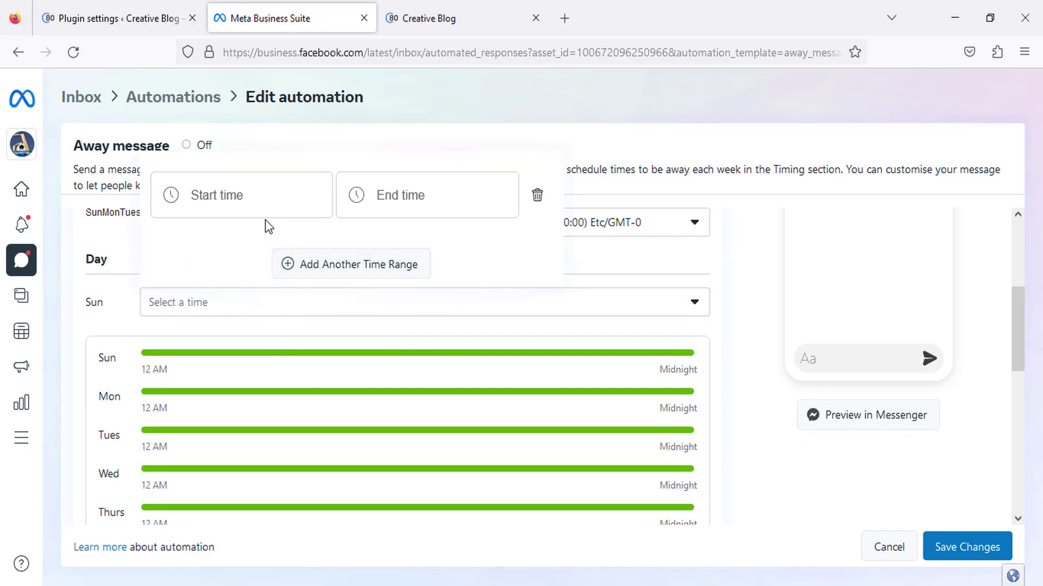
left_click(263, 200)
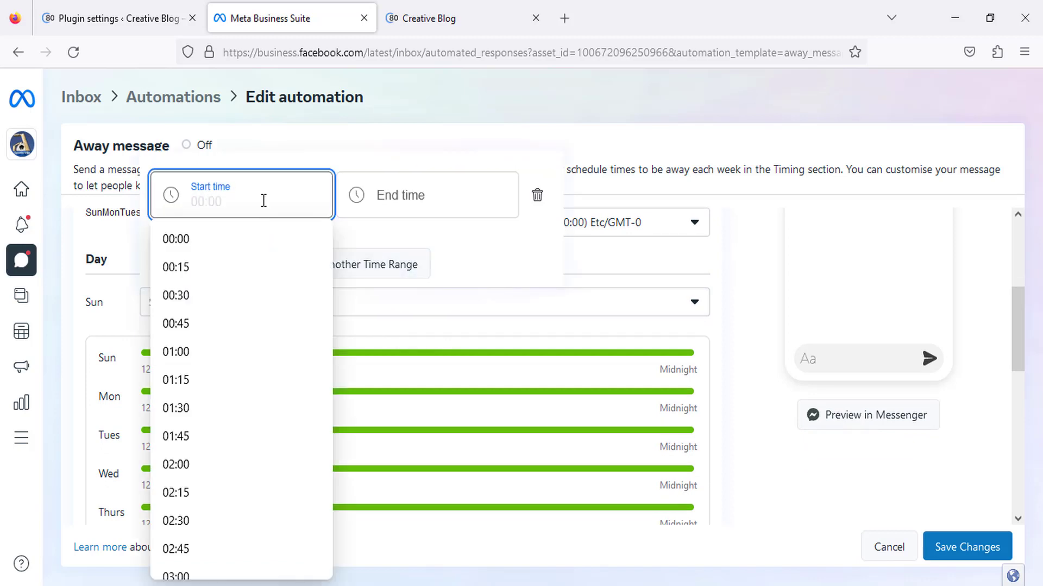
left_click(212, 353)
left_click(410, 198)
scroll(374, 467, "down", 7)
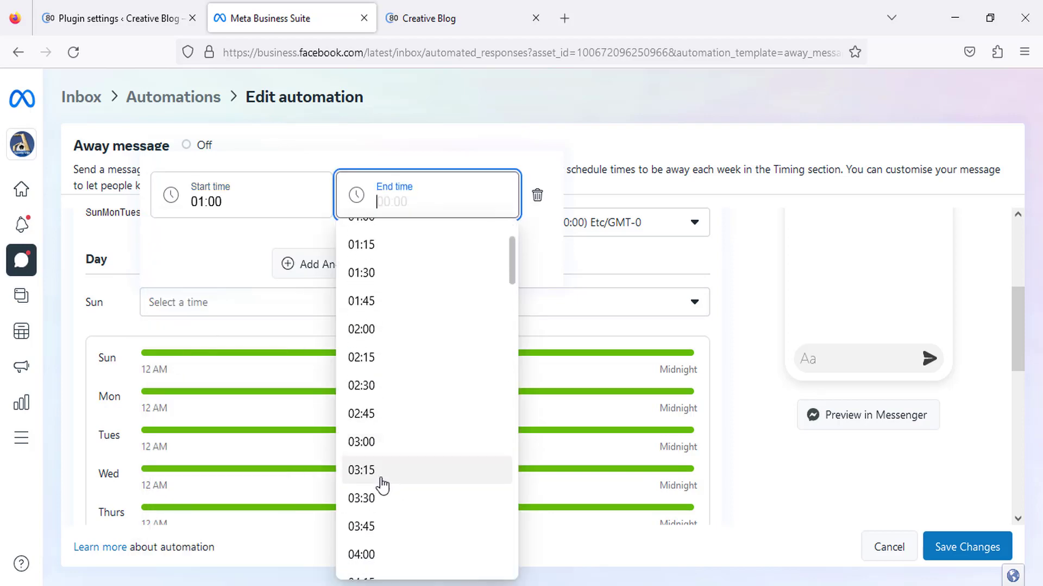
left_click(374, 505)
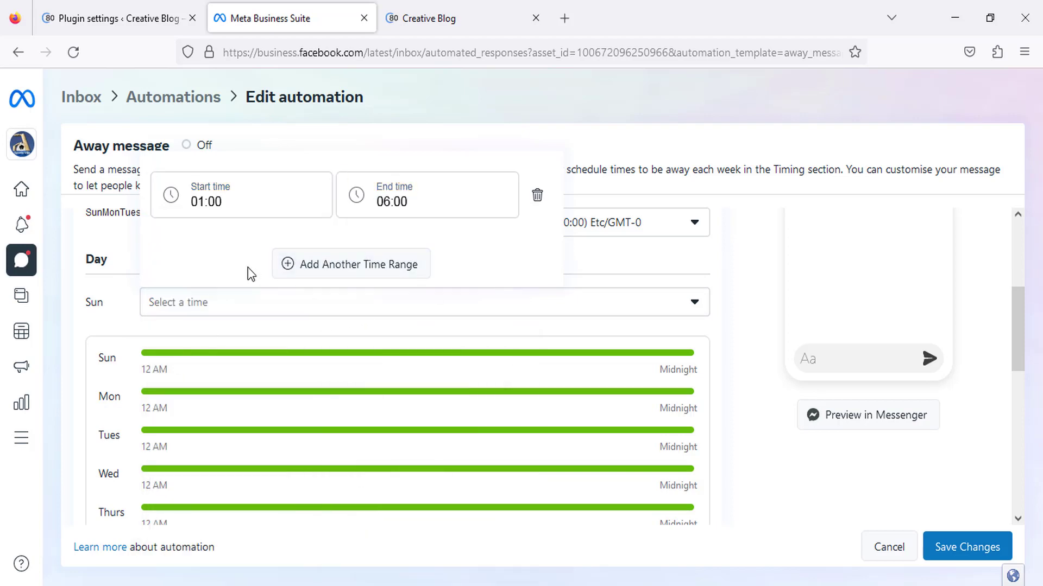
left_click(728, 381)
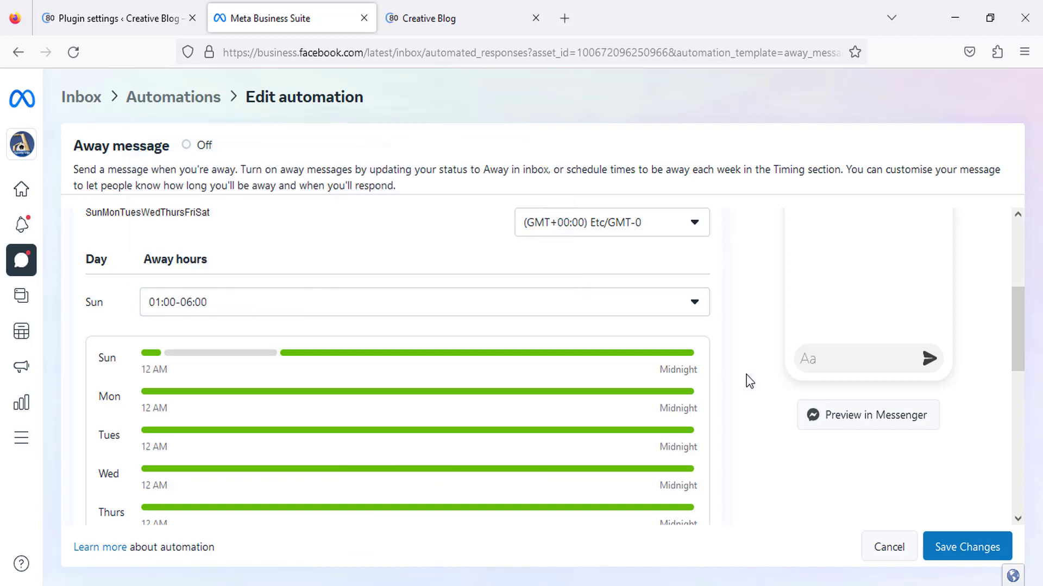
Step: Add Monday to the weekly away schedule and set its away hours to 01:00-06:00
scroll(641, 368, "down", 2)
scroll(275, 292, "up", 2)
scroll(184, 298, "up", 4)
scroll(217, 327, "down", 2)
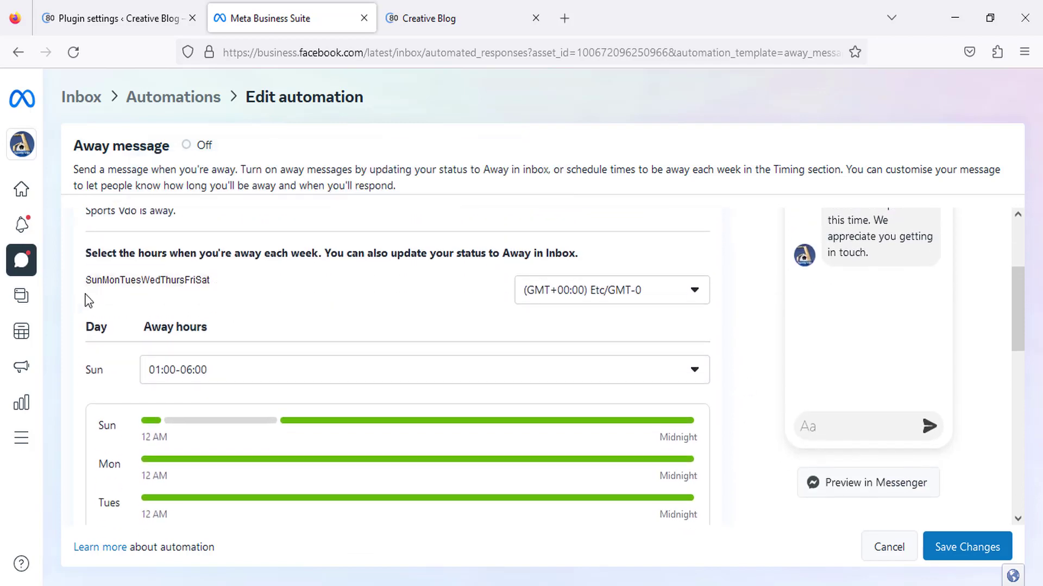
left_click(115, 282)
scroll(243, 375, "down", 2)
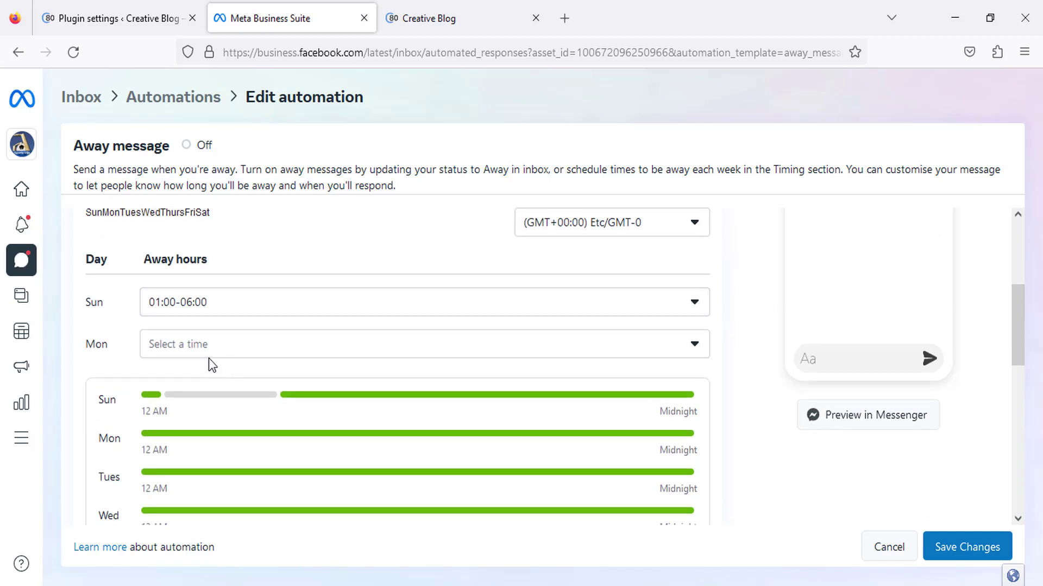
left_click(212, 344)
left_click(193, 393)
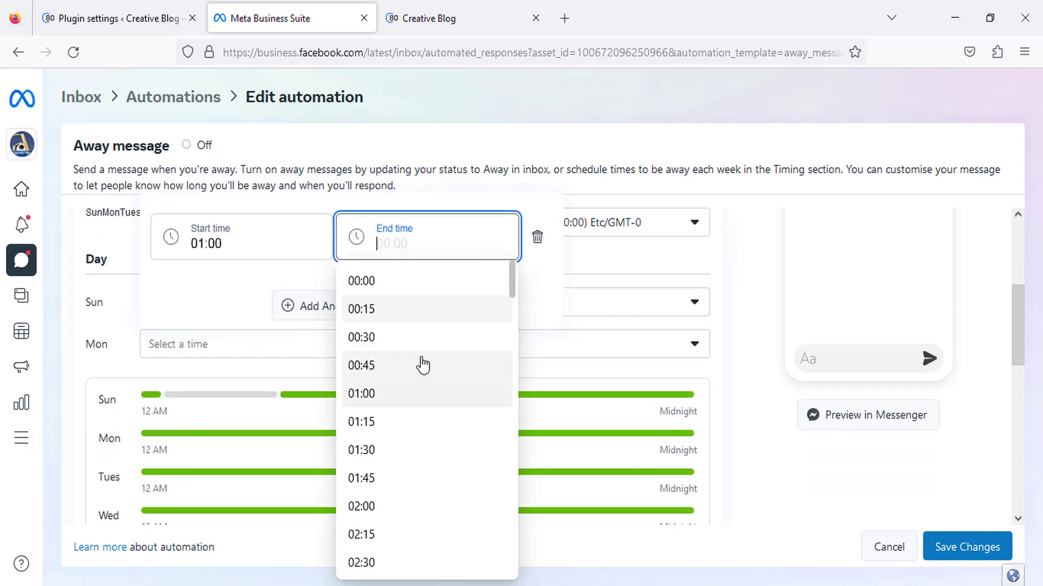
scroll(389, 470, "down", 6)
scroll(367, 505, "down", 2)
left_click(369, 535)
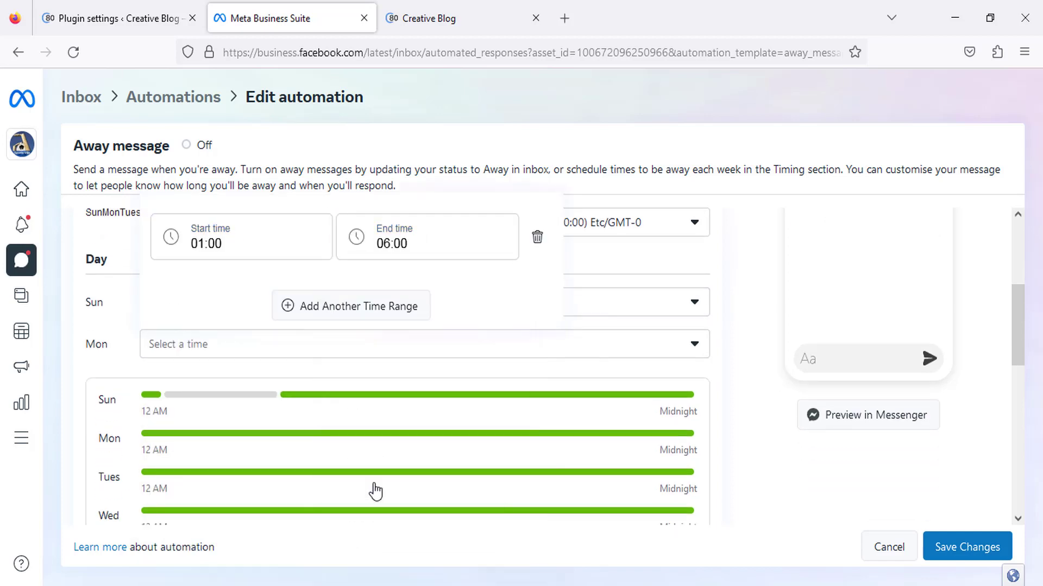
left_click(760, 475)
Step: Review the away message text and save the Away message automation
scroll(313, 354, "down", 8)
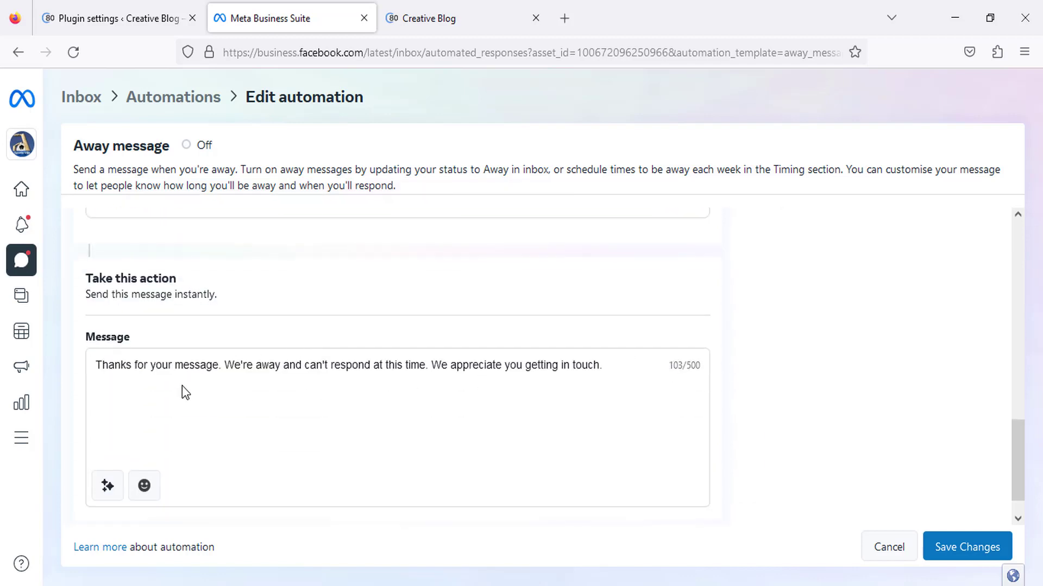
left_click(619, 370)
scroll(707, 369, "down", 1)
left_click(972, 547)
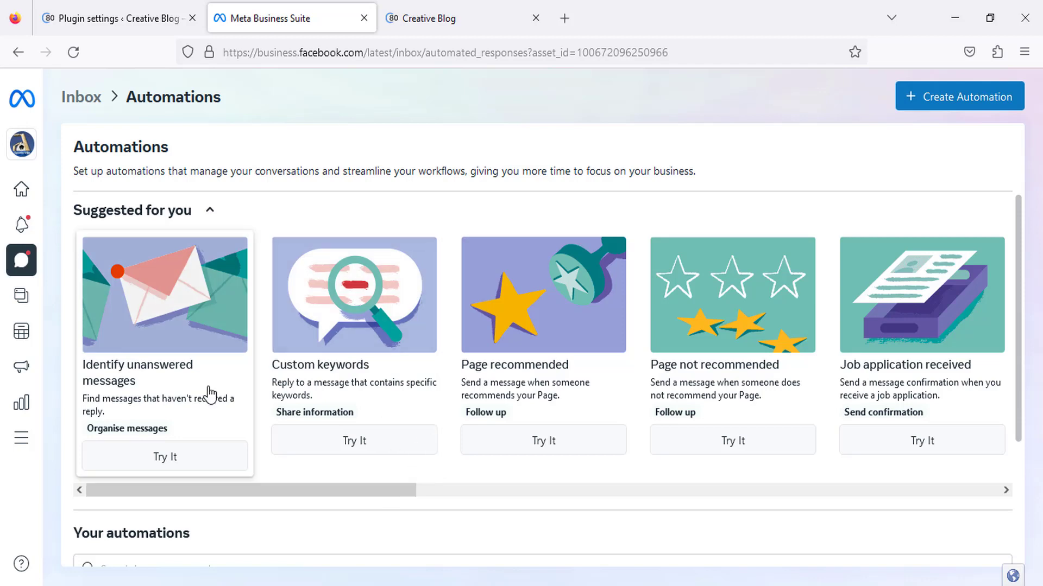
scroll(374, 349, "down", 3)
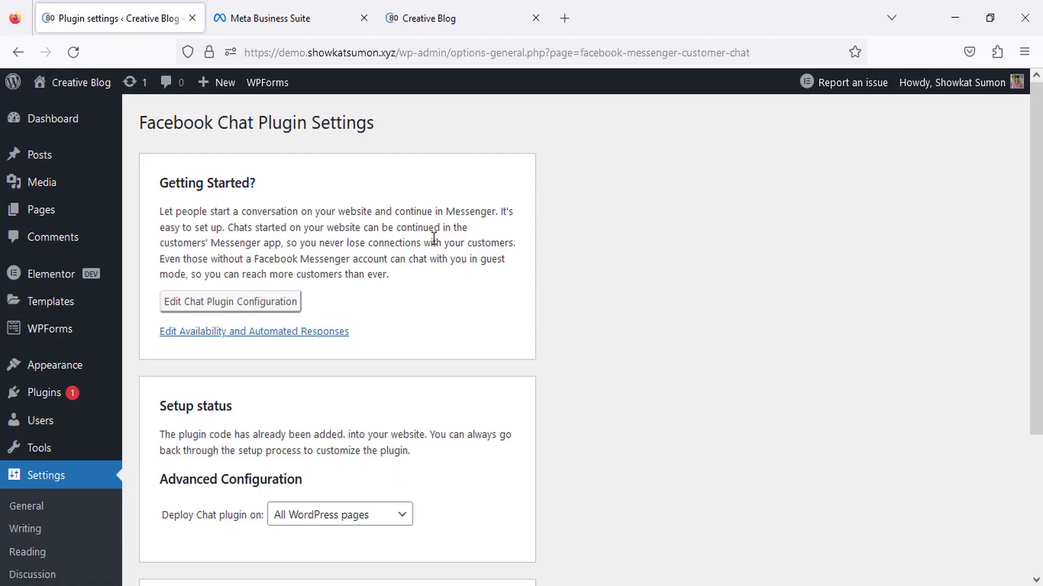
Step: Review where the chat plugin is deployed in the WordPress plugin settings and check the blog's Film category page
scroll(414, 250, "down", 2)
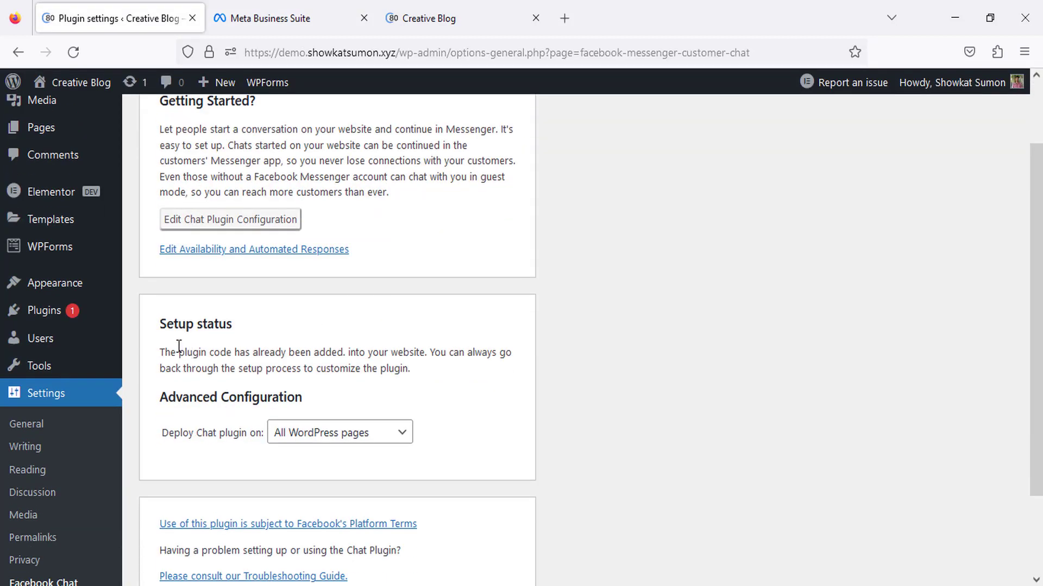
scroll(179, 346, "down", 2)
left_click_drag(182, 351, 247, 364)
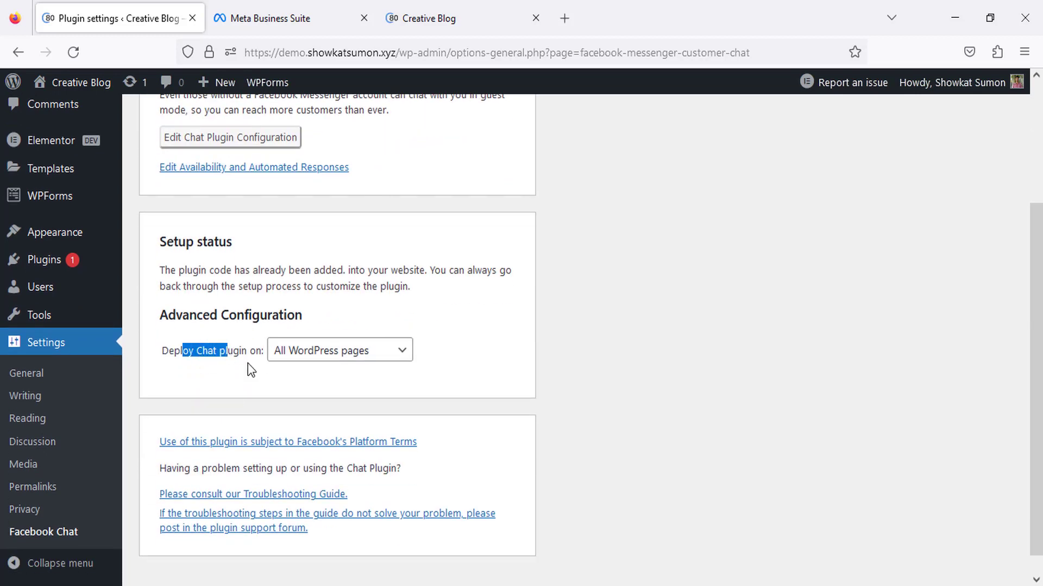
left_click(311, 373)
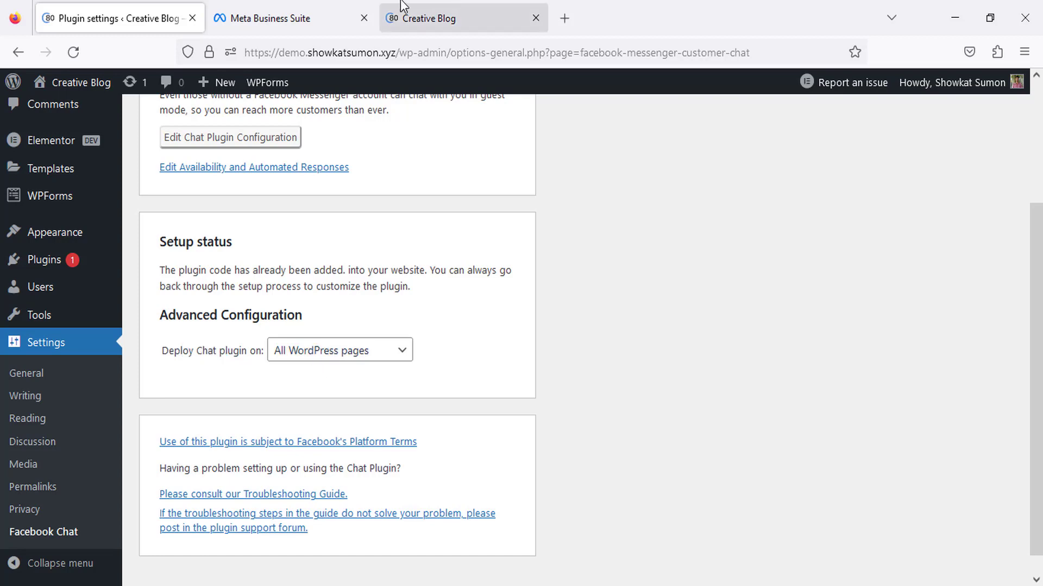
left_click(433, 3)
left_click(134, 2)
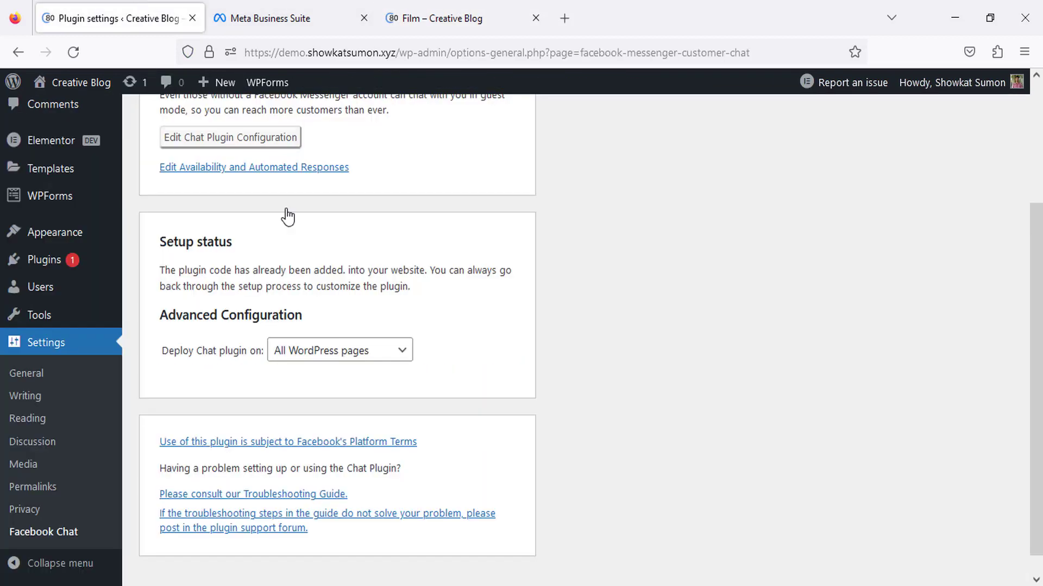
Step: Deploy the chat plugin on Custom WordPress pages and enable it for the Homepage only
scroll(382, 331, "down", 1)
left_click(382, 333)
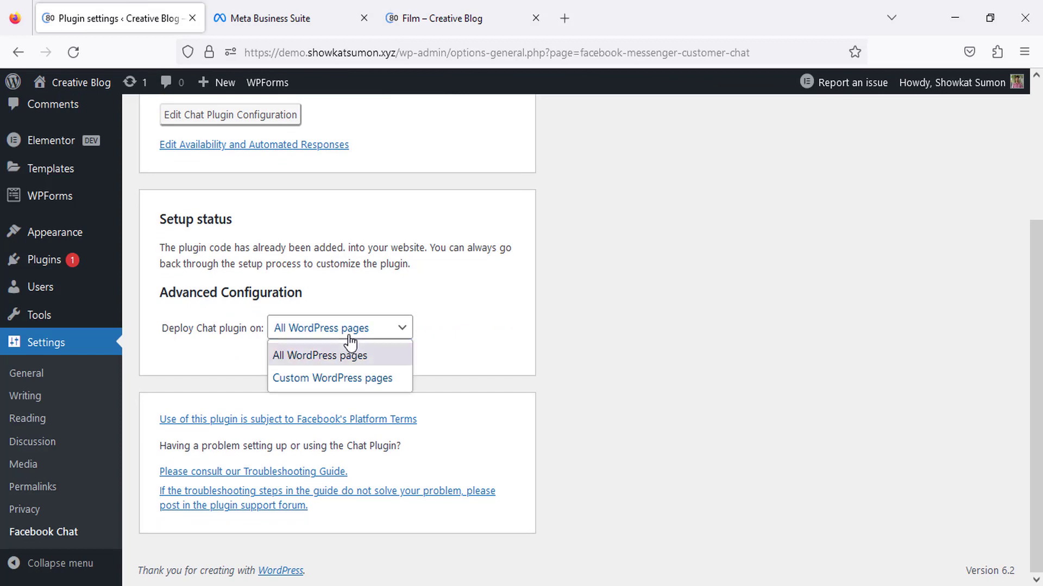
left_click(344, 377)
scroll(344, 385, "down", 2)
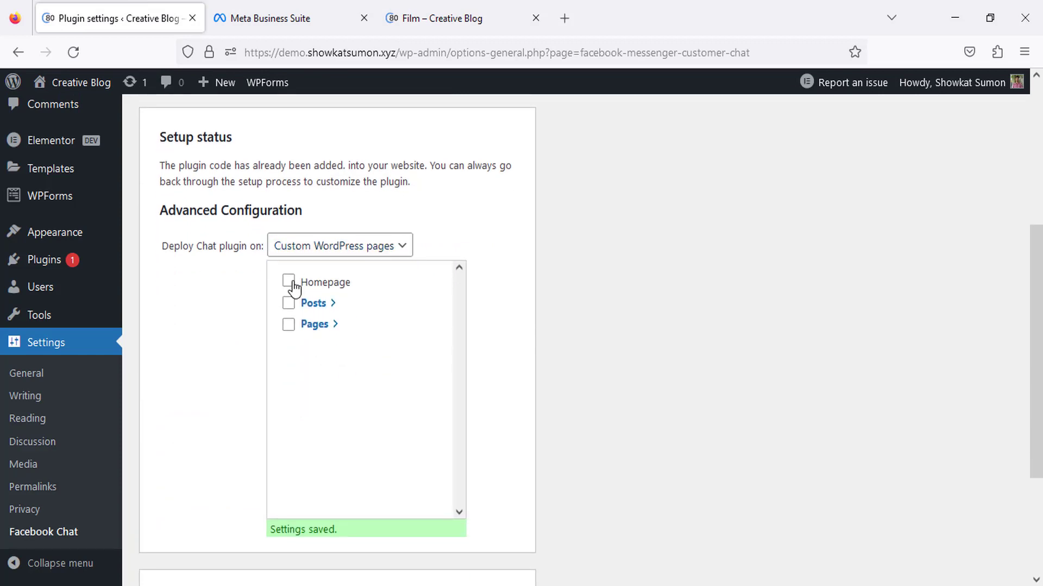
left_click(290, 283)
scroll(493, 337, "down", 3)
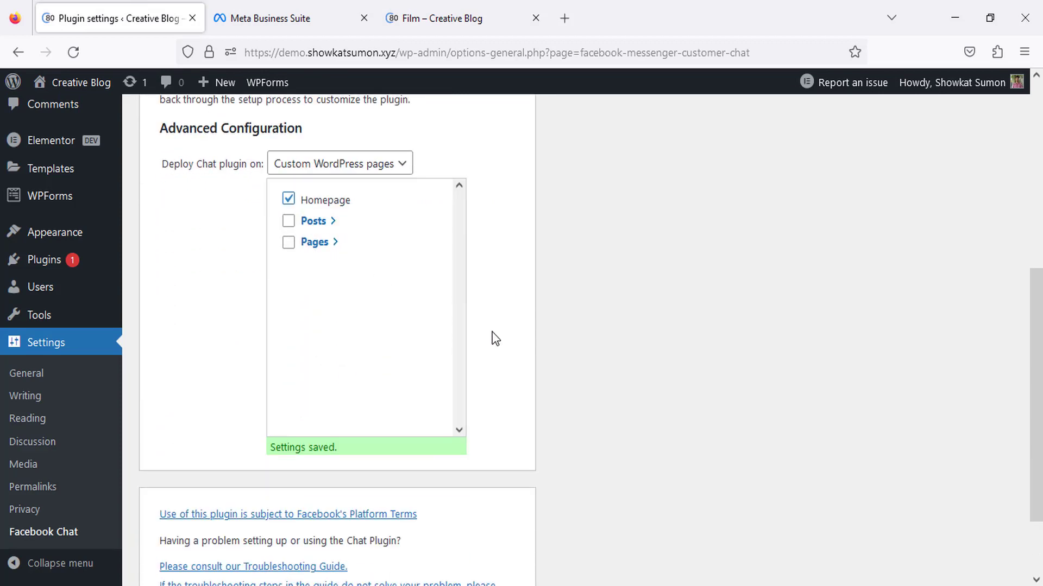
Step: Reload the blog's Film category page to check whether the Messenger chat button is shown there
left_click(274, 18)
left_click(440, 18)
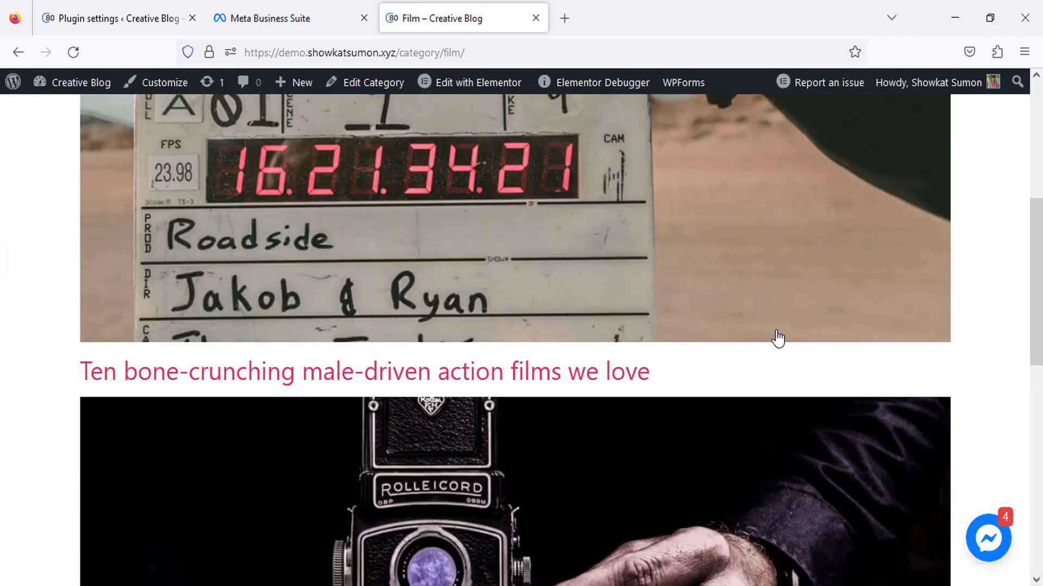
right_click(977, 179)
left_click(987, 197)
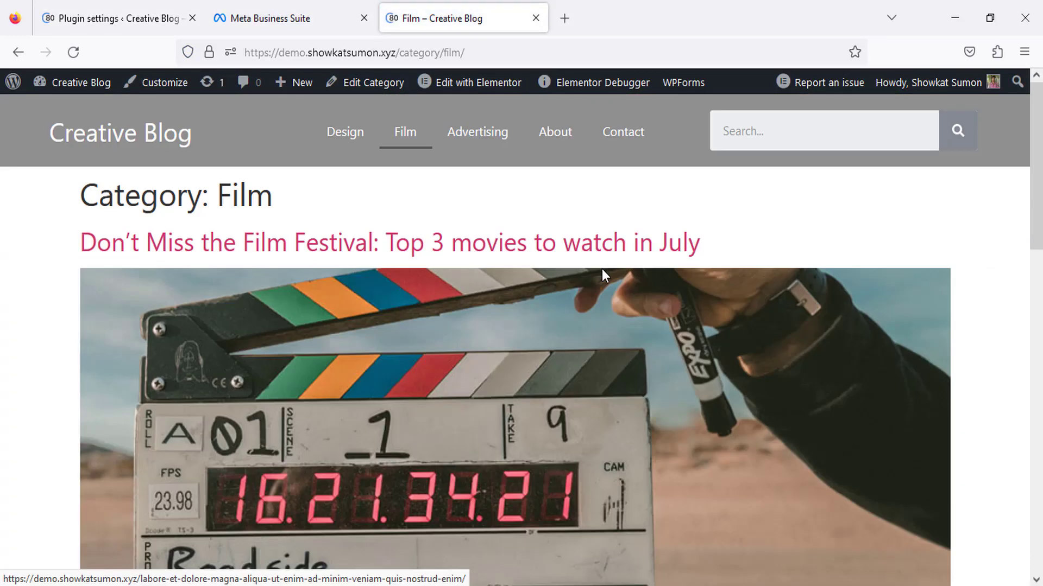
Step: Open the Creative Blog homepage and check it for the Messenger chat button
left_click(172, 134)
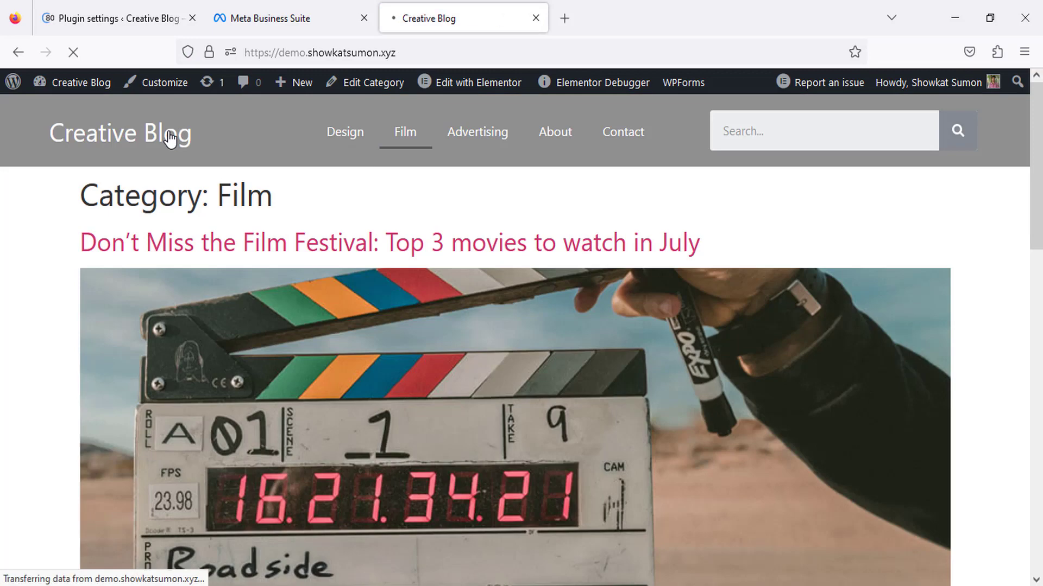
scroll(619, 314, "down", 7)
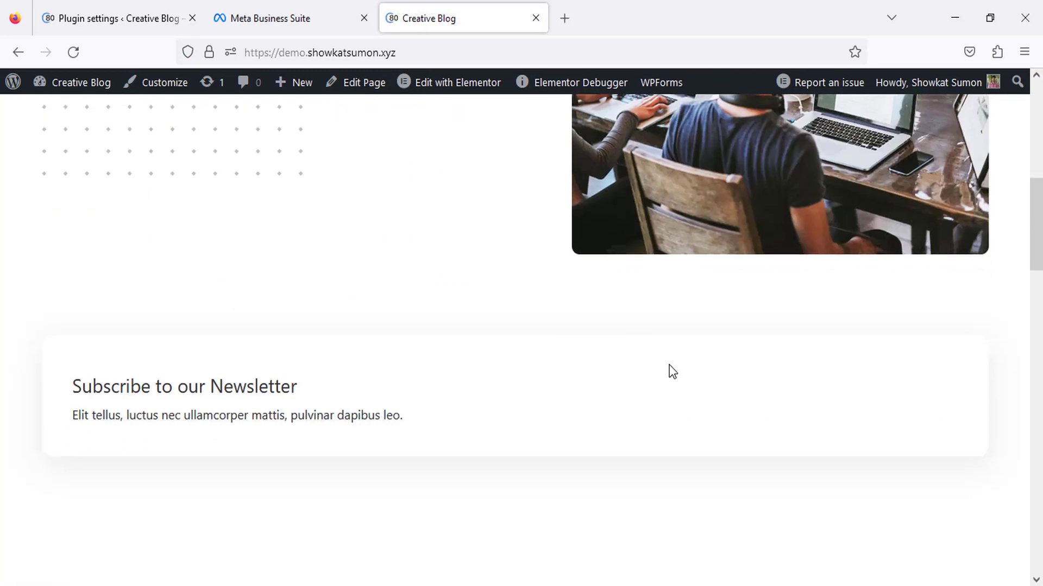
scroll(874, 477, "down", 3)
scroll(944, 487, "down", 3)
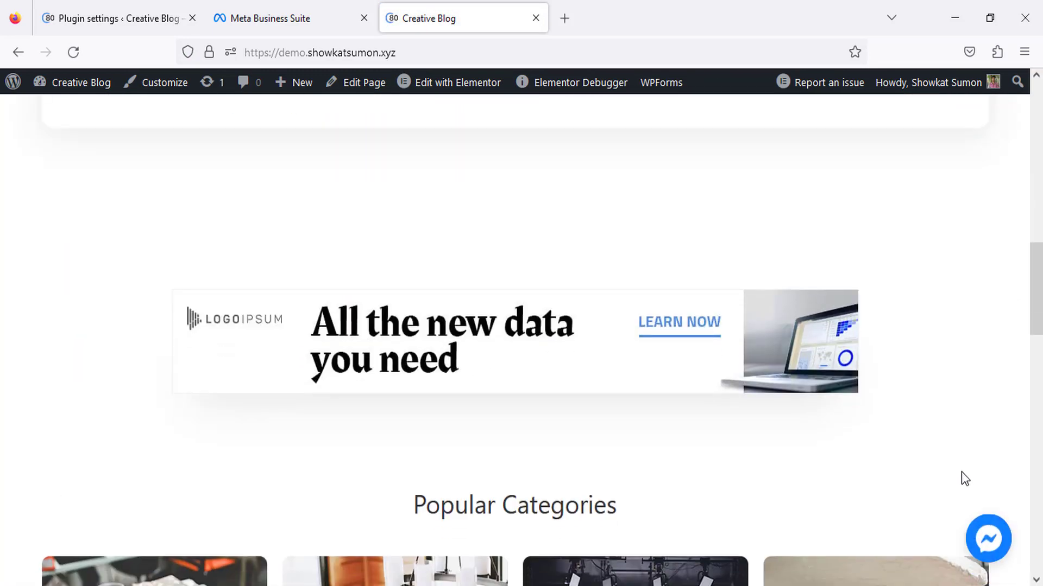
scroll(962, 478, "down", 2)
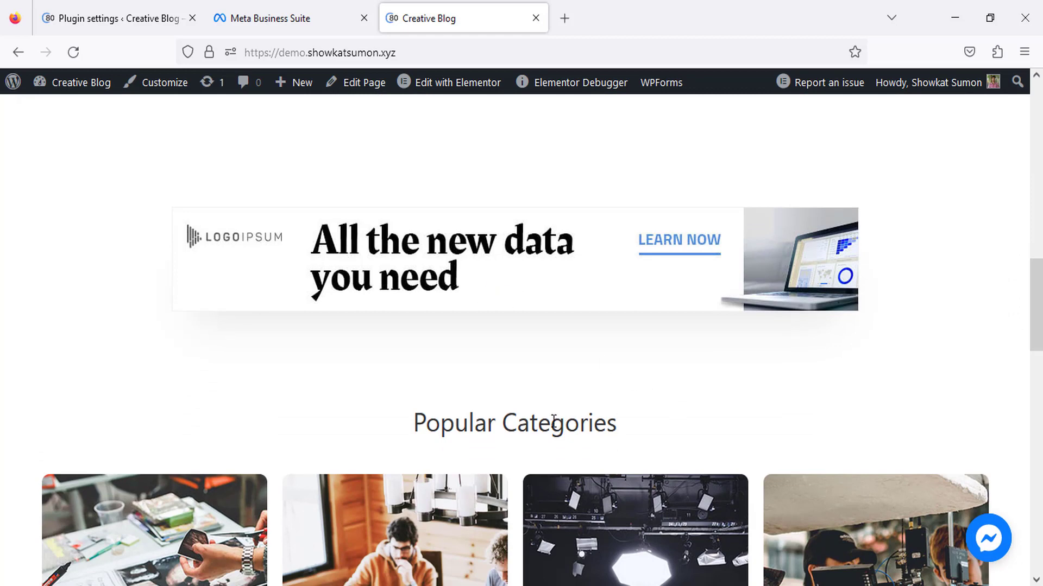